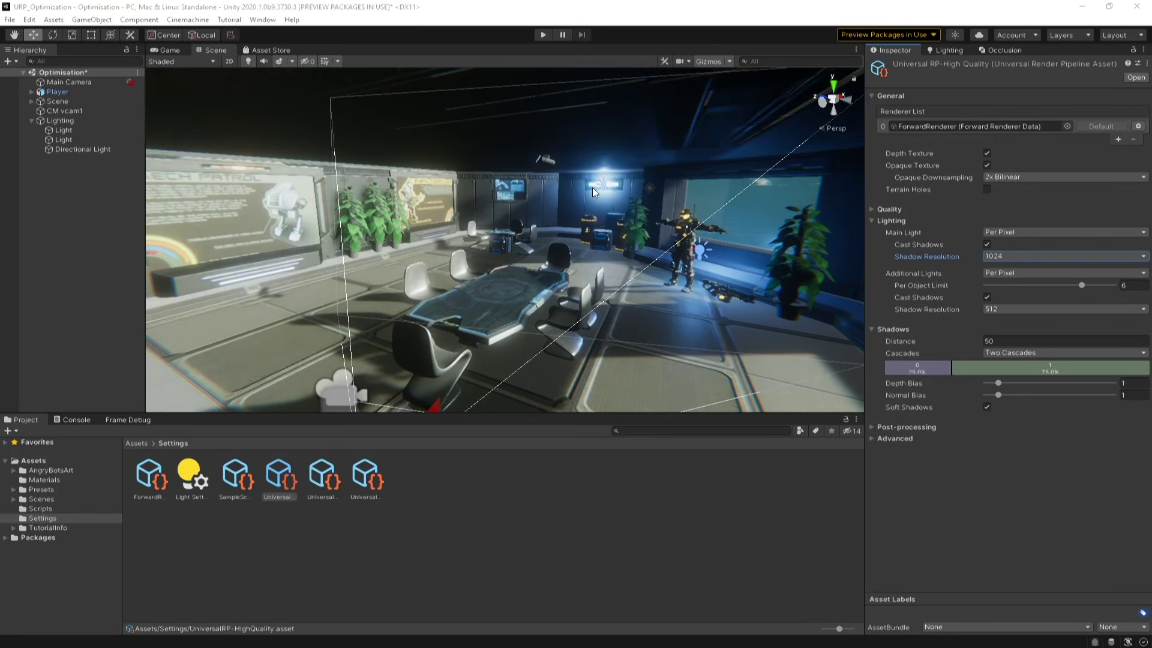
Set the mode of both point lights under Lighting to Baked, and select the Directional Light.
left_click(76, 212)
left_click(63, 130)
left_click(63, 139, "ctrl")
left_click(1051, 215)
left_click(999, 252)
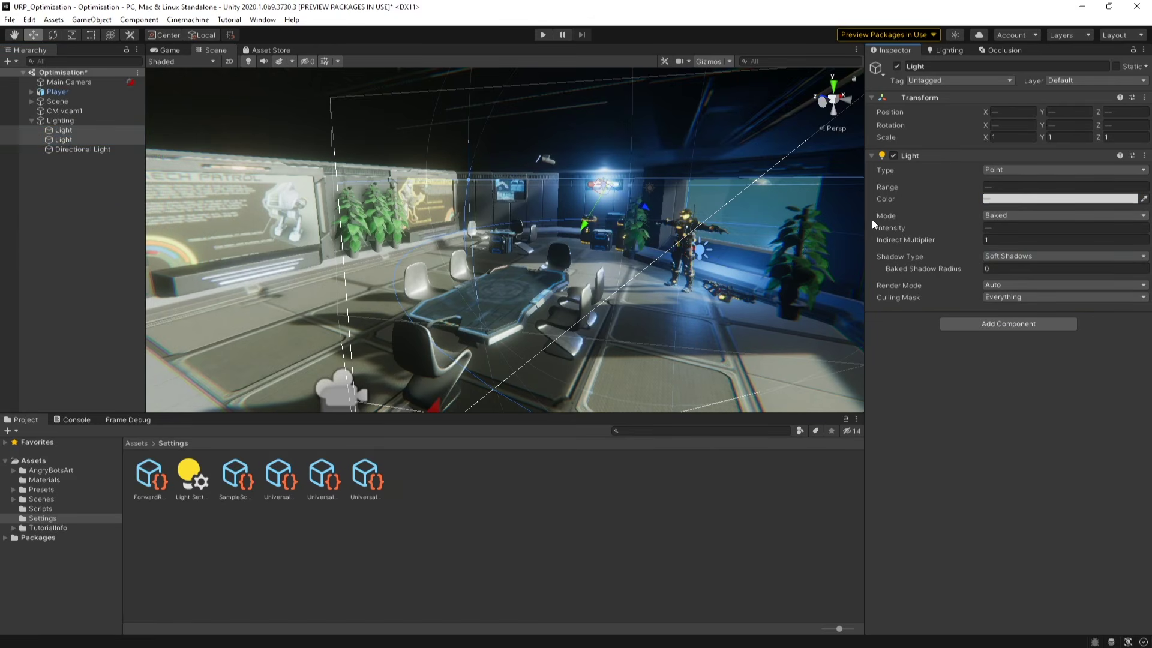
left_click(100, 149)
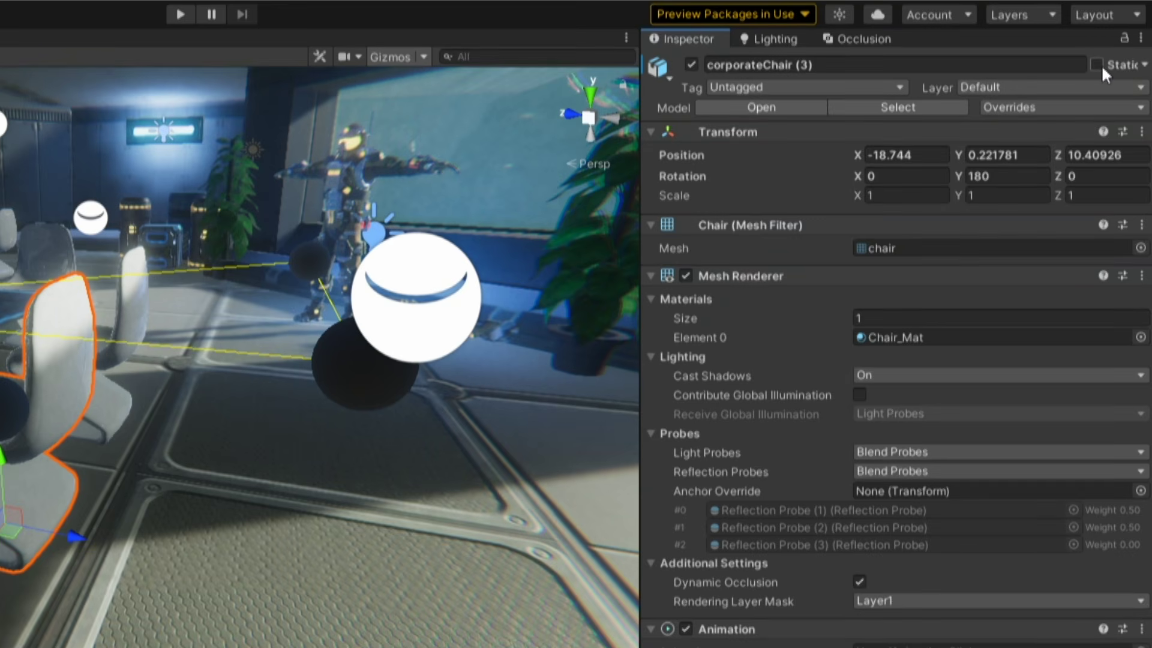
Mark the corporateChair (3) object as static.
left_click(1097, 64)
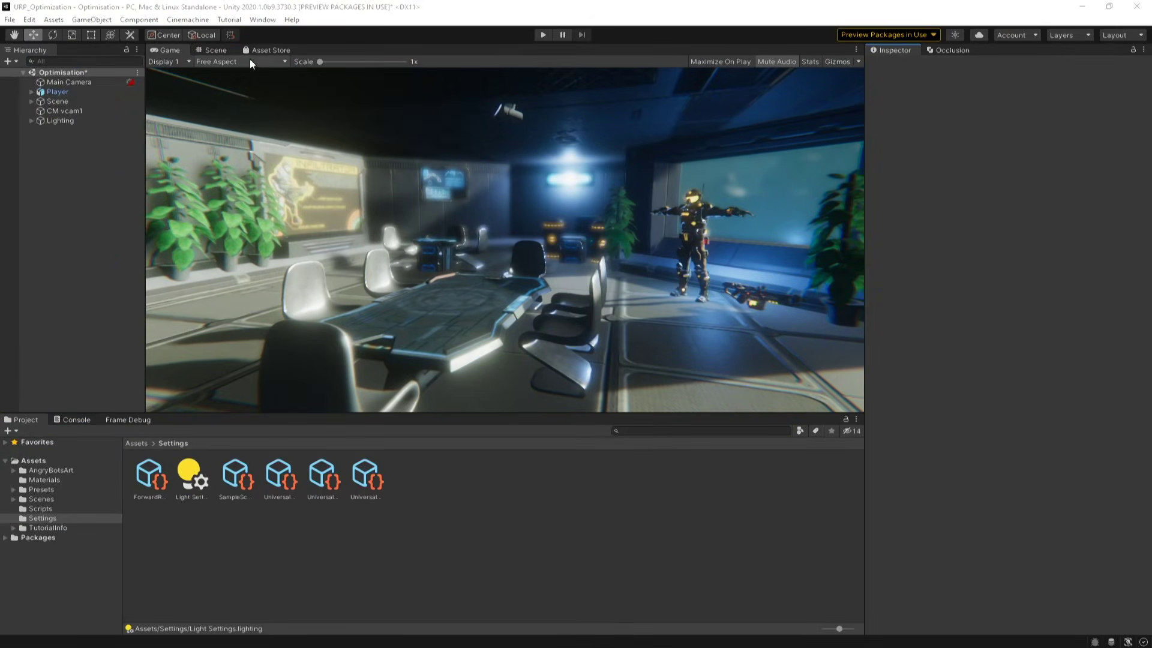
Open the scene's Lighting settings and generate the baked lighting, checking the result in the Baked Lightmap view.
left_click(262, 20)
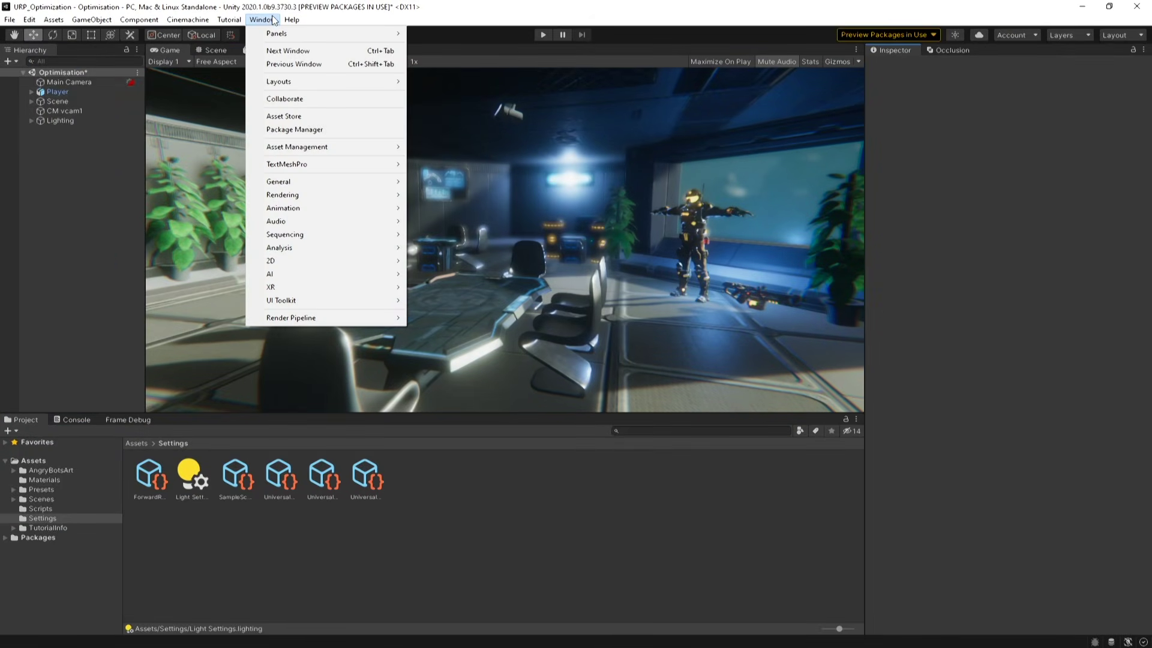
mouse_move(309, 196)
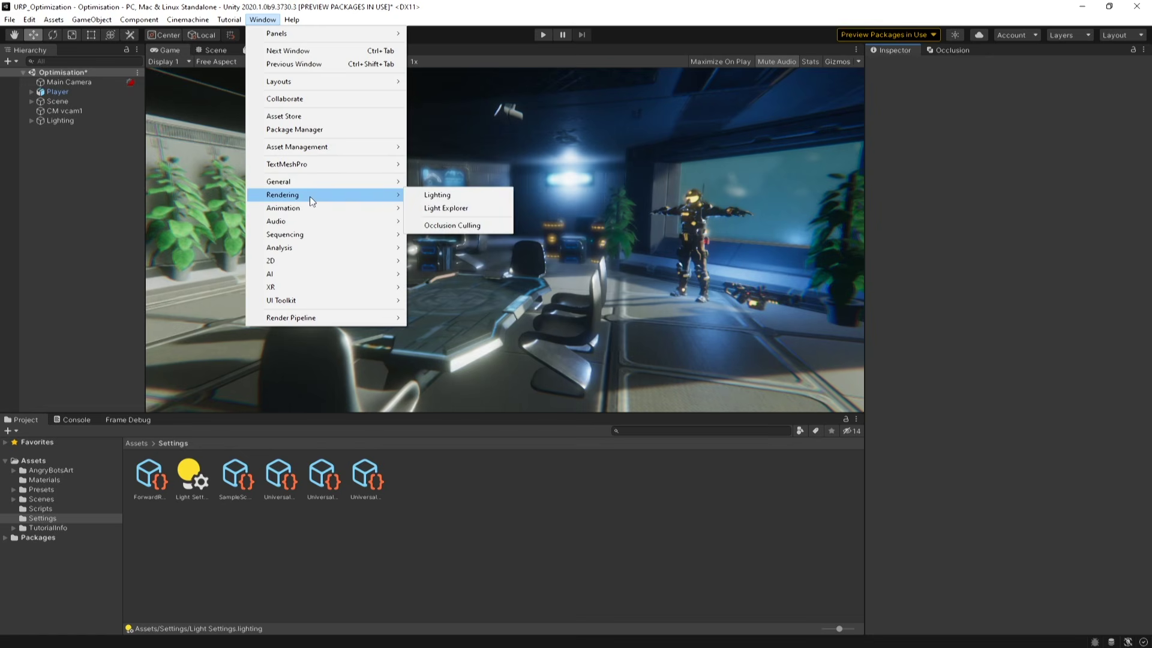
left_click(429, 196)
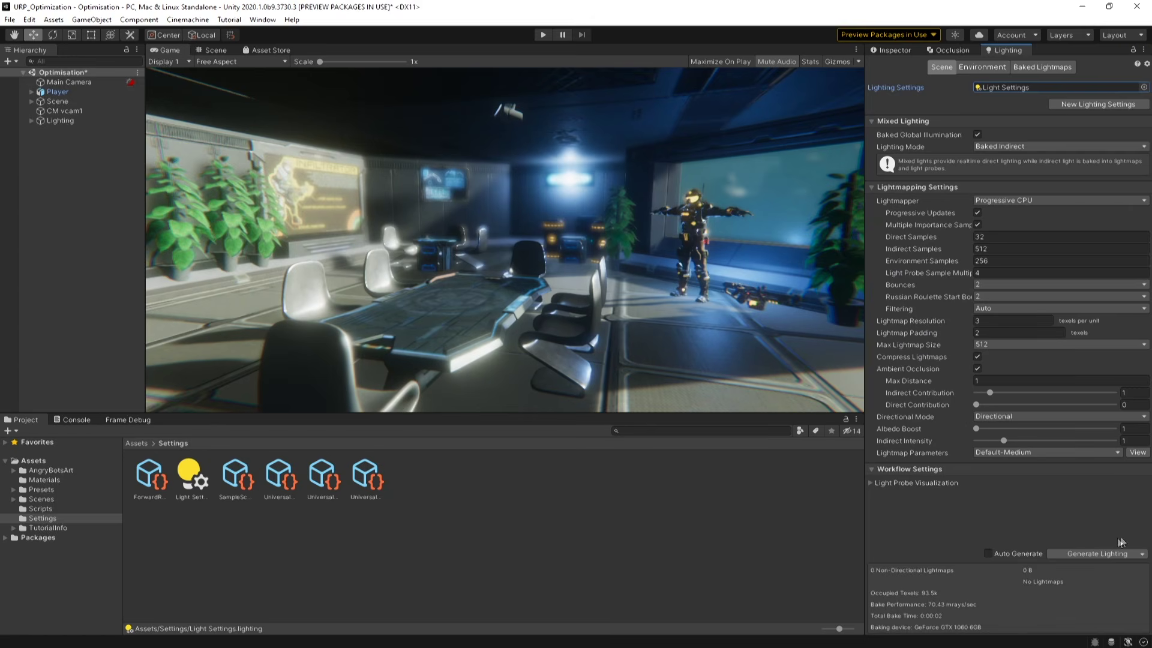
left_click(1107, 553)
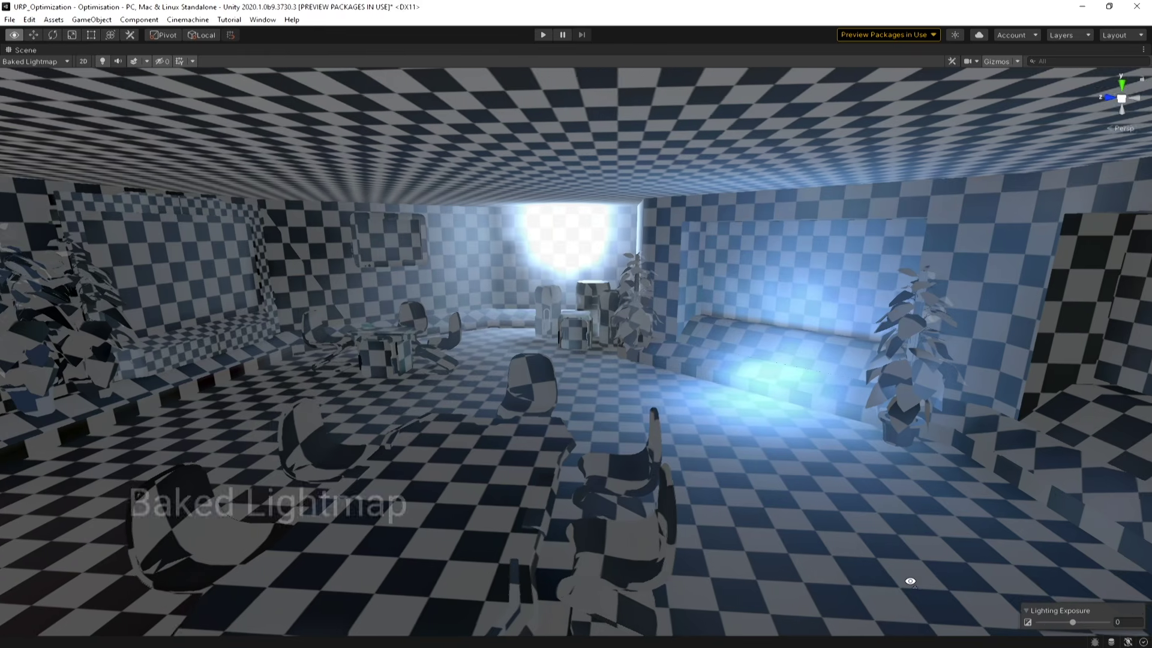
left_click_drag(924, 585, 953, 580, "alt")
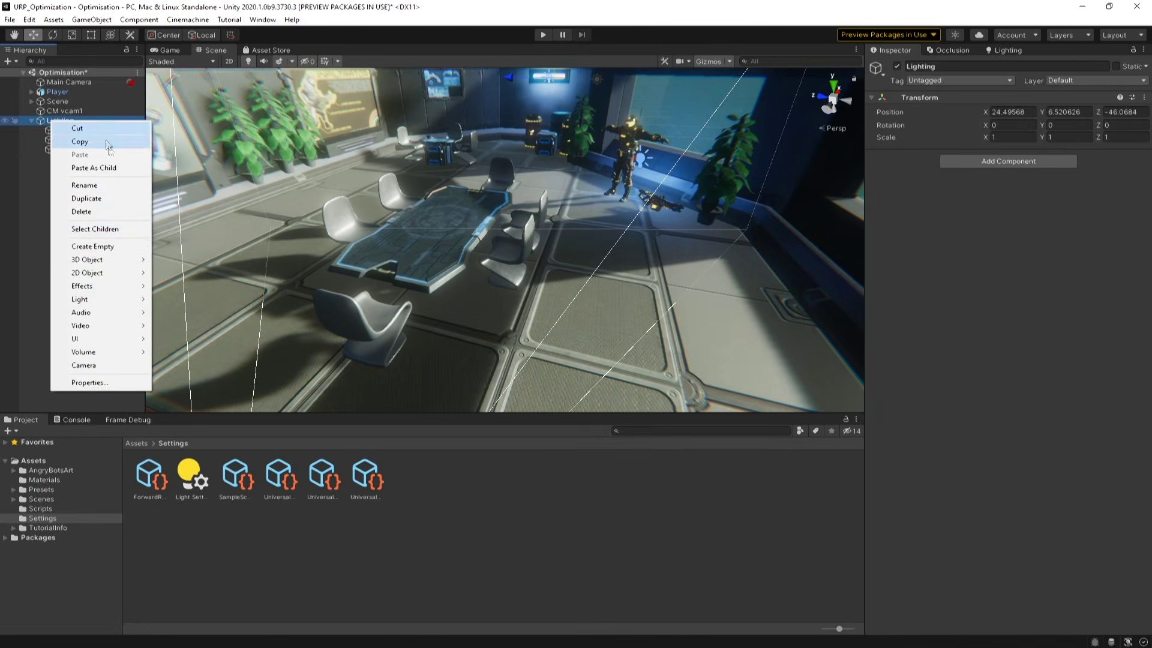
Add a Light Probe Group as a child of Lighting and move it into the meeting room.
mouse_move(90, 299)
left_click(203, 378)
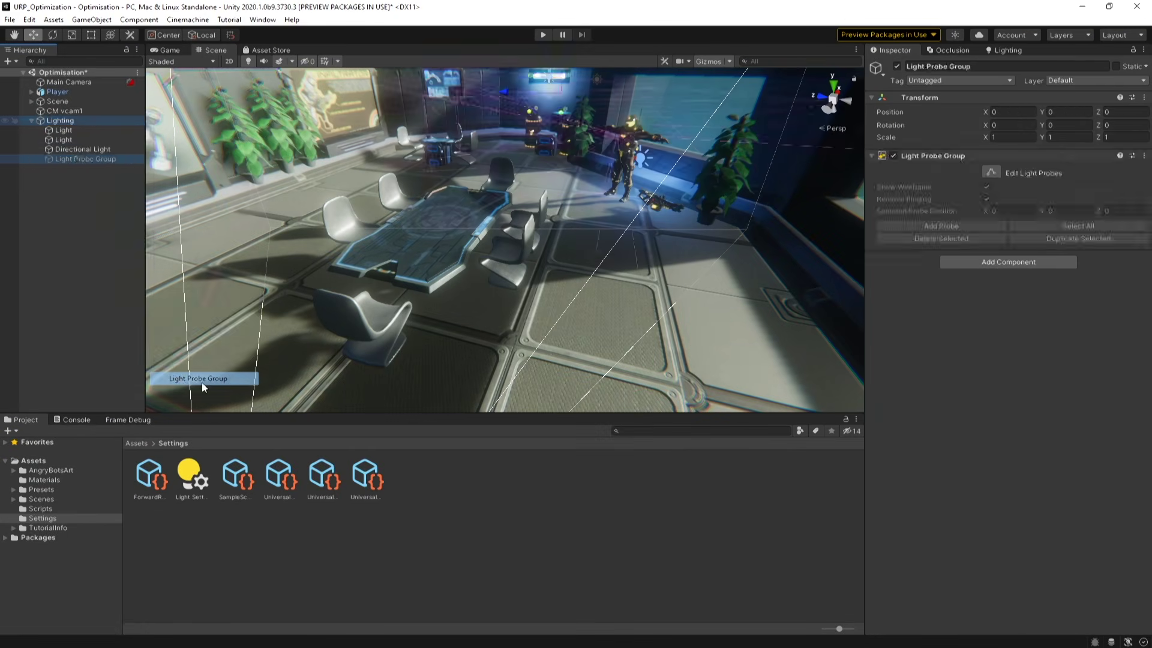
key("f")
left_click_drag(599, 268, 684, 162)
Add a light probe to the Light Probe Group and move it across the room.
left_click(952, 232)
left_click(963, 225)
left_click_drag(639, 122, 428, 170)
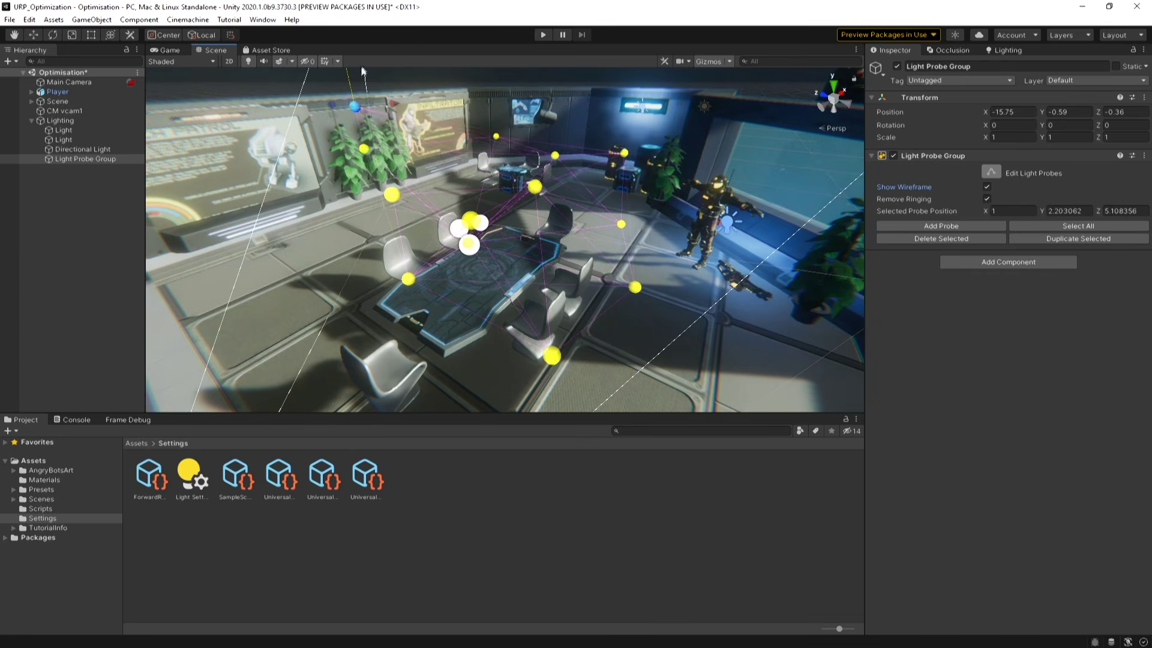
right_click_drag(361, 66, 431, 155)
left_click_drag(431, 155, 354, 308)
Duplicate light probes repeatedly and spread the copies through the room up to the armoured character by the window.
key("ctrl+d")
key("ctrl+d")
key("ctrl+d")
right_click_drag(264, 399, 336, 180)
left_click_drag(336, 174, 414, 282)
key("ctrl+d")
right_click_drag(420, 282, 390, 300)
key("ctrl+d")
left_click_drag(390, 300, 603, 269)
right_click_drag(603, 268, 646, 284)
left_click_drag(646, 285, 649, 114)
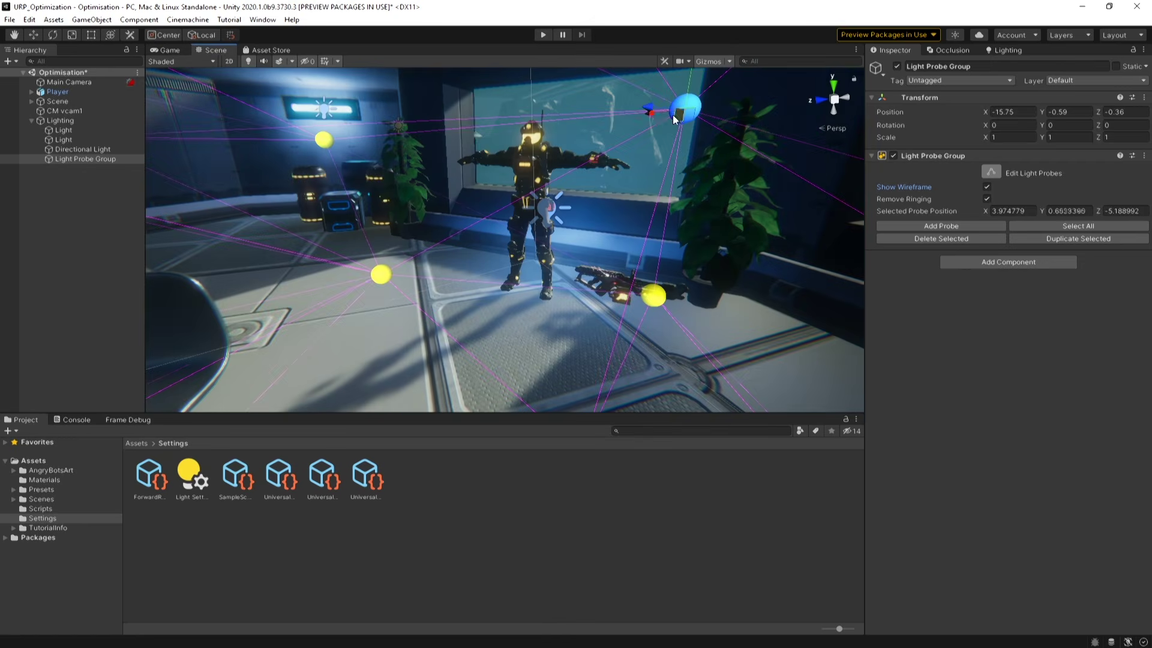
Examine the probe lighting in Play mode and the room's reflections on the chrome sphere beside the plants.
key("ctrl+p")
right_click_drag(650, 113, 606, 216)
double_click(166, 50)
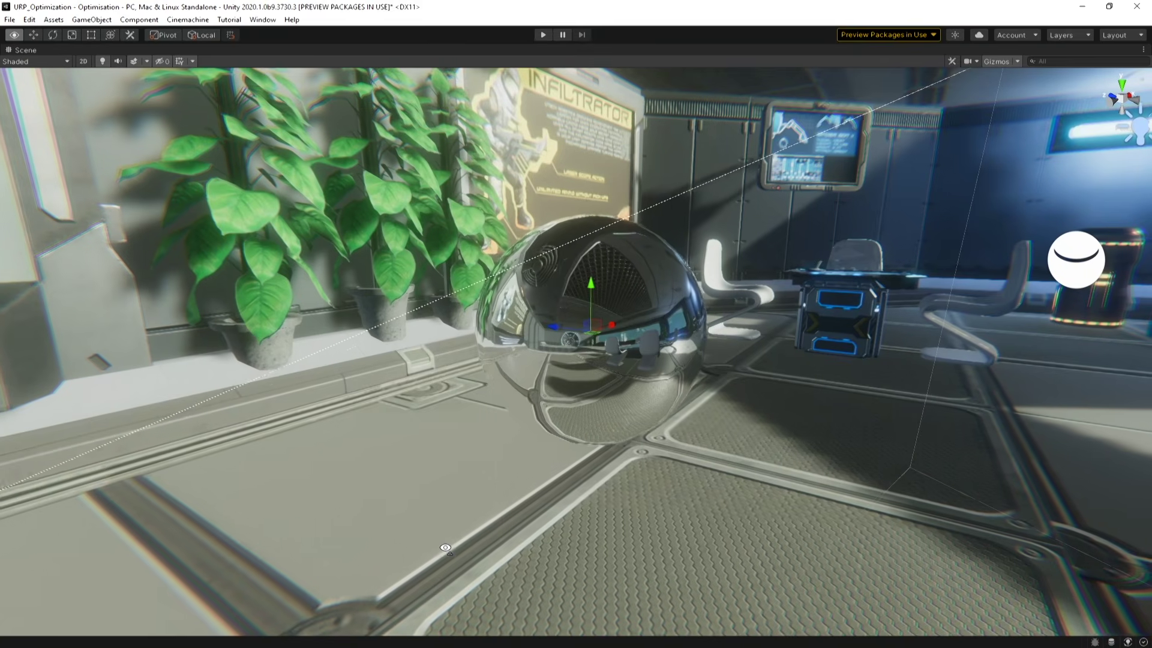
key("d")
right_click_drag(445, 547, 299, 553)
key("d")
key("d")
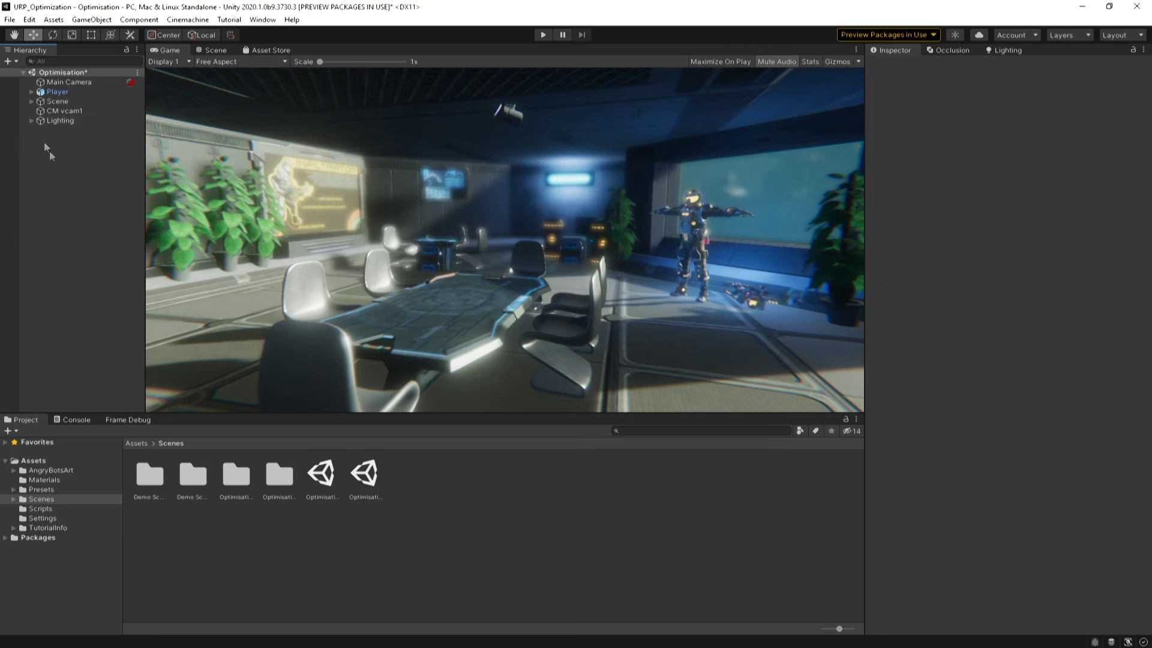
Create a Reflection Probe, place it in the meeting room and set its box size to 20 on every axis.
right_click(63, 164)
mouse_move(127, 341)
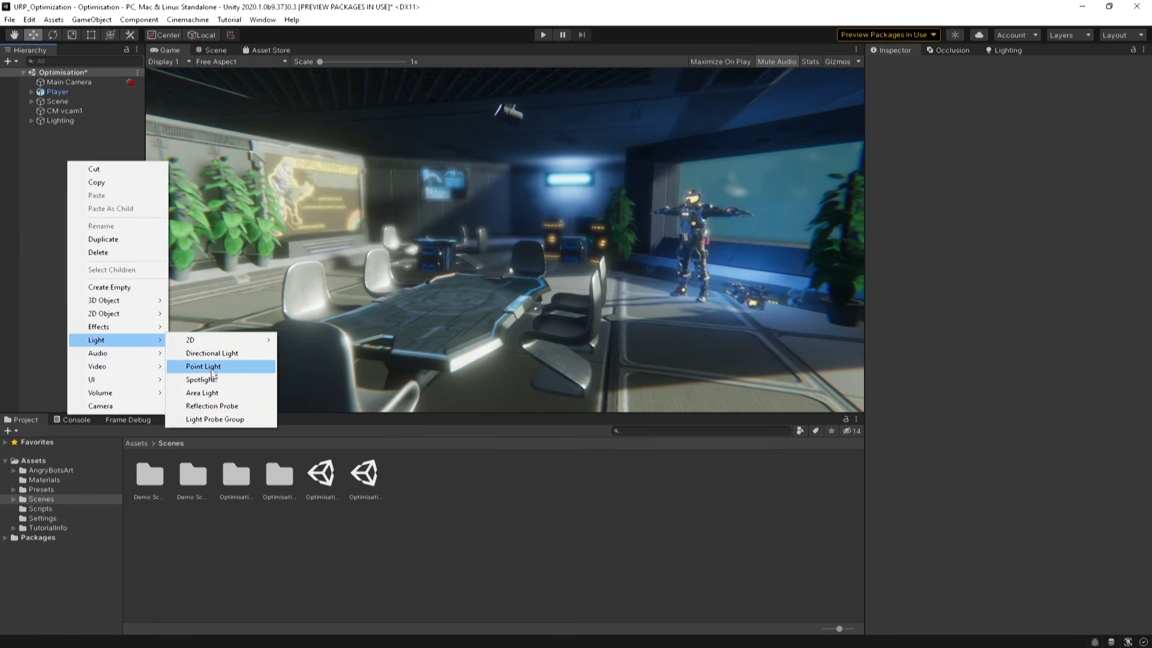
left_click(216, 407)
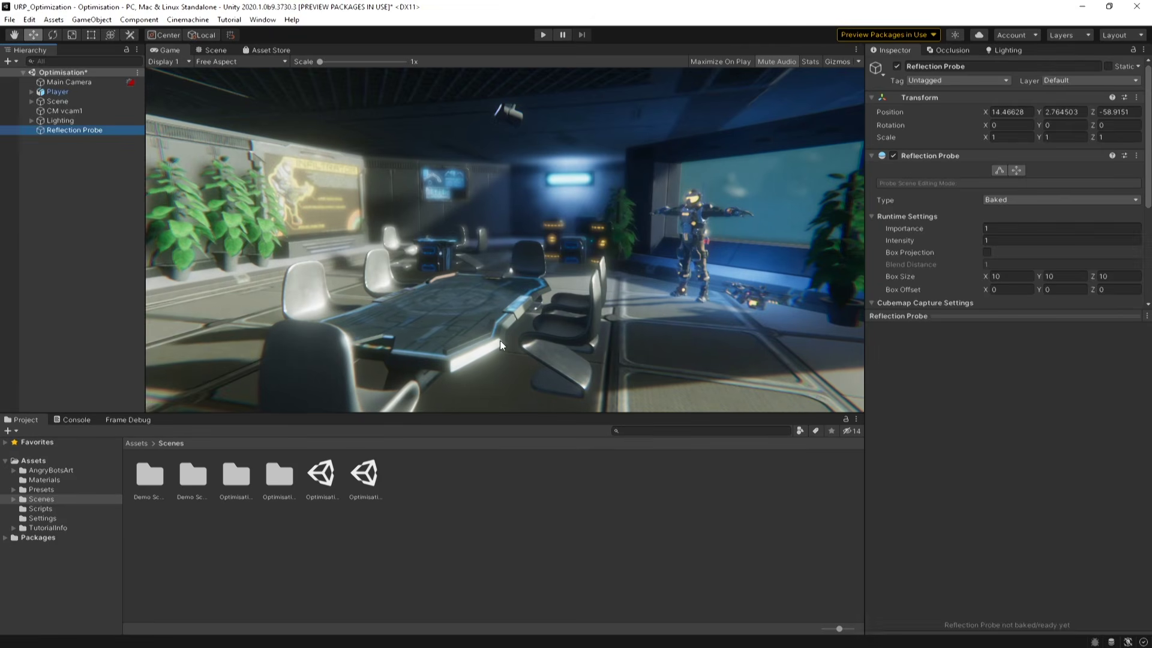
left_click(214, 50)
left_click_drag(456, 252, 502, 260)
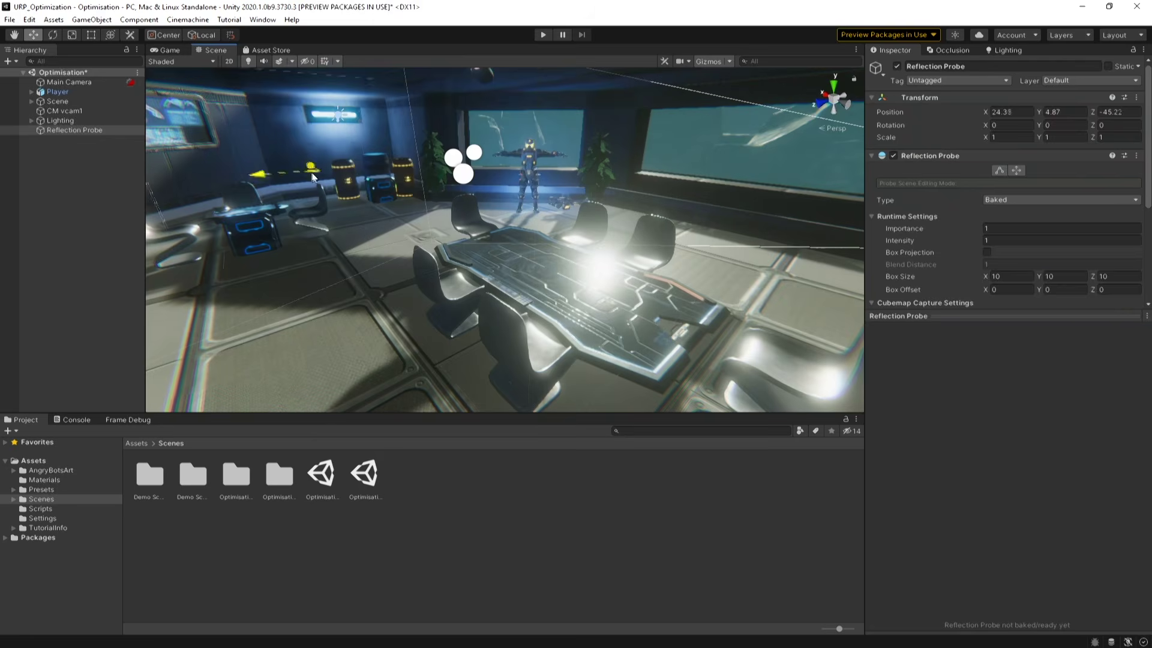
type("20")
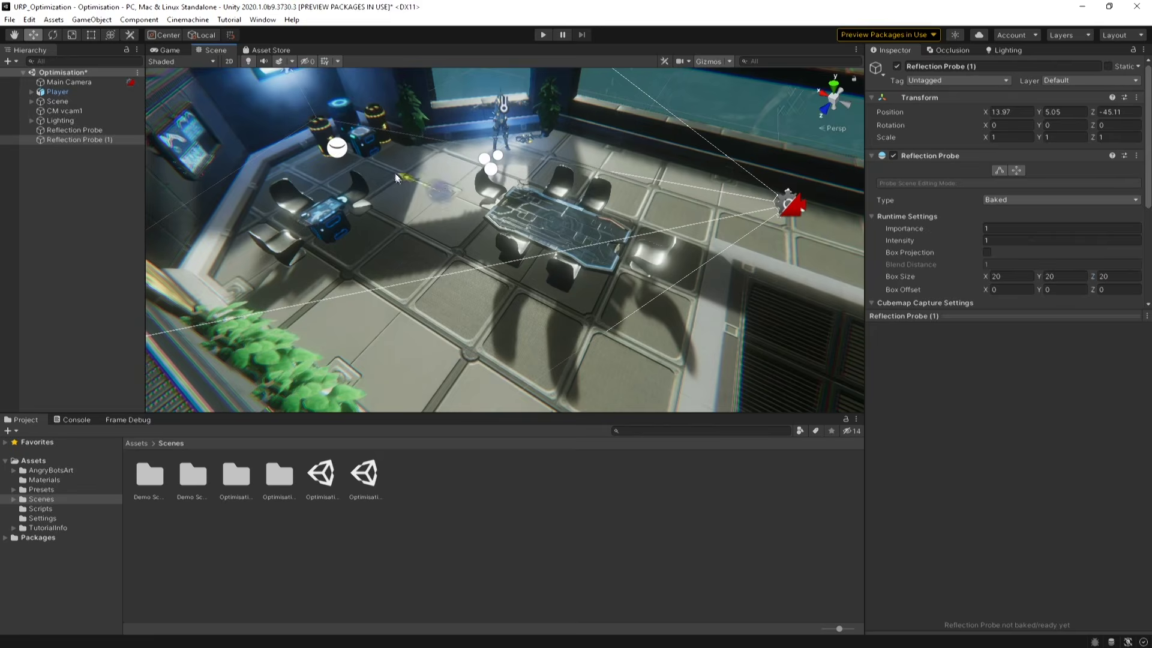
Place two duplicates of the reflection probe around the meeting room and bake the reflection probes.
key("ctrl+d")
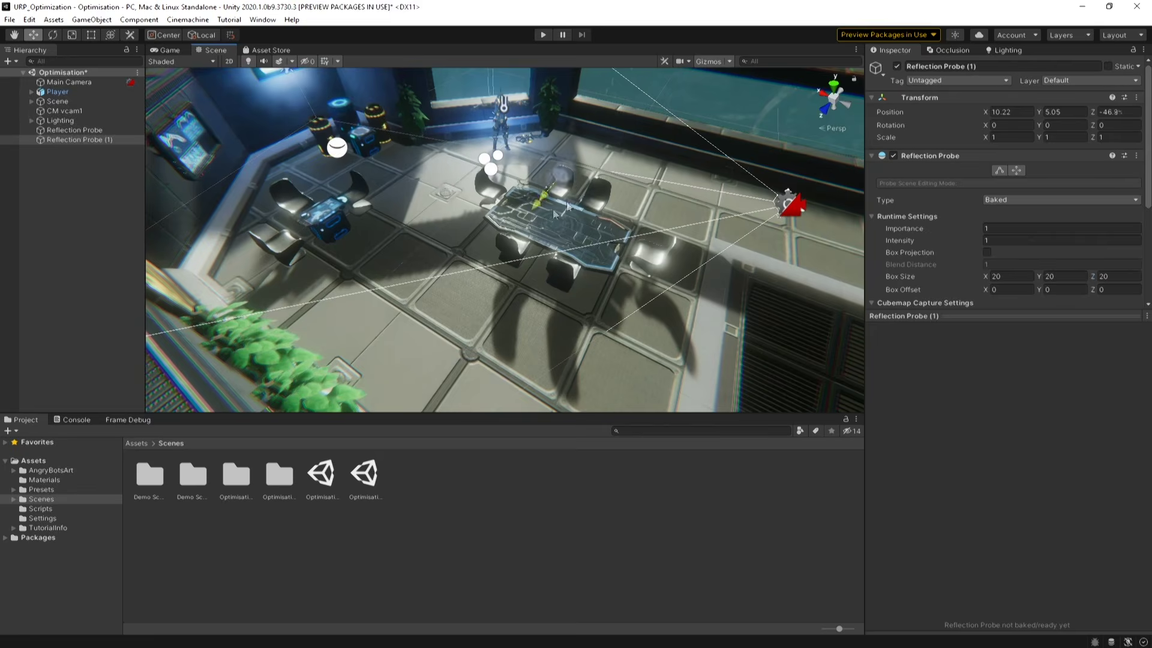
middle_click_drag(466, 270, 373, 207)
key("ctrl+d")
left_click_drag(373, 207, 351, 222)
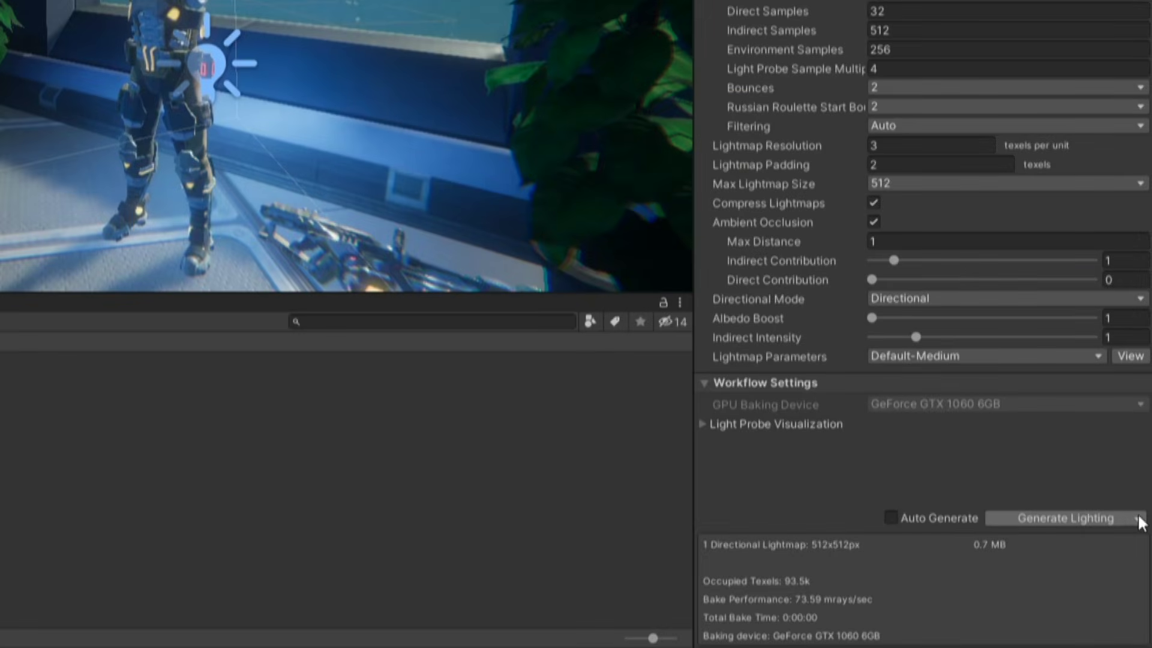
left_click(1138, 519)
left_click(1103, 535)
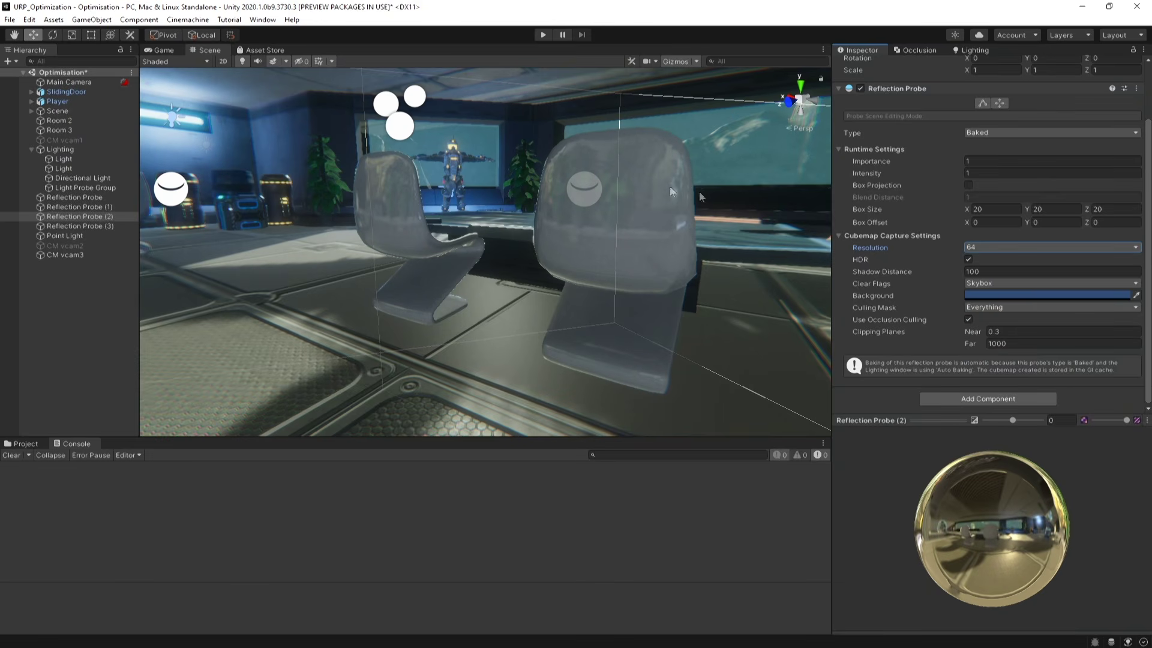
Try cubemap resolutions of 128, 256 and 16 on Reflection Probe (2).
left_click(975, 247)
left_click(993, 296)
left_click(996, 247)
left_click(993, 310)
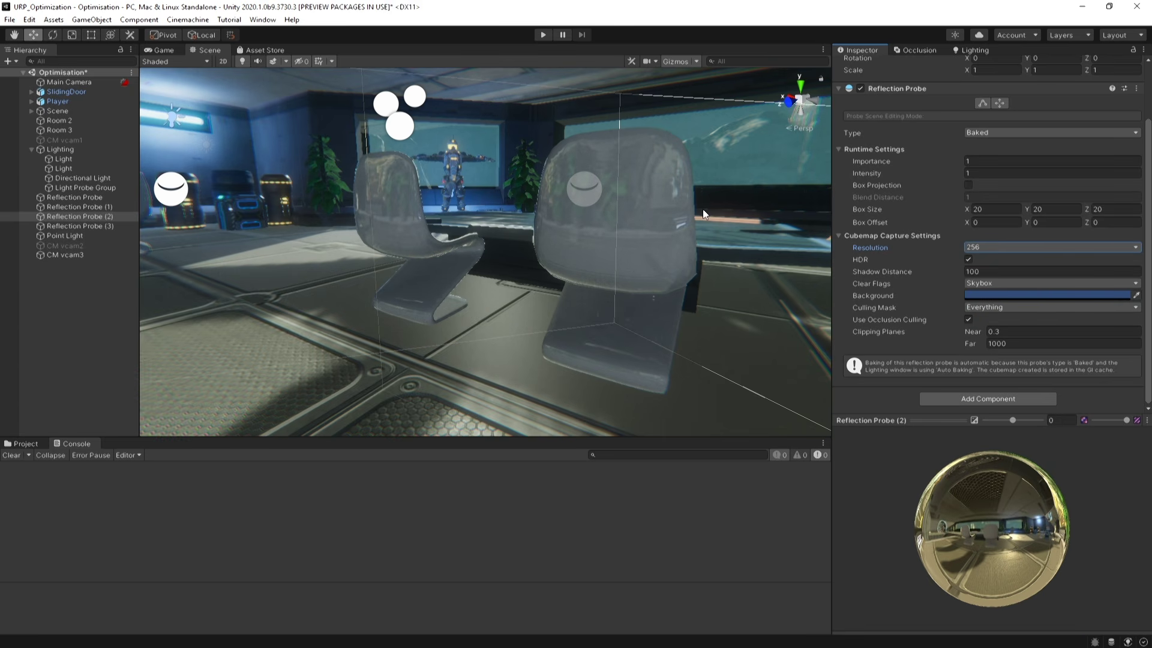
left_click(998, 250)
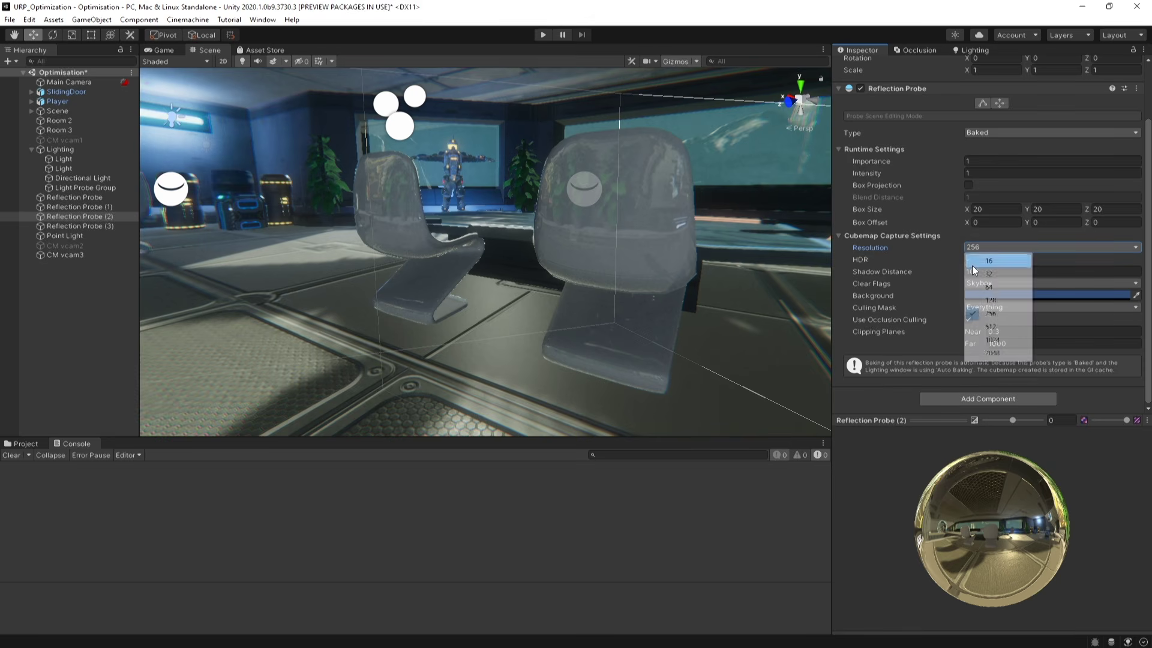
left_click(972, 264)
Show the Game view and raise Reflection Probe (2)'s cubemap resolution through 64 and 128 to 512.
left_click(164, 50)
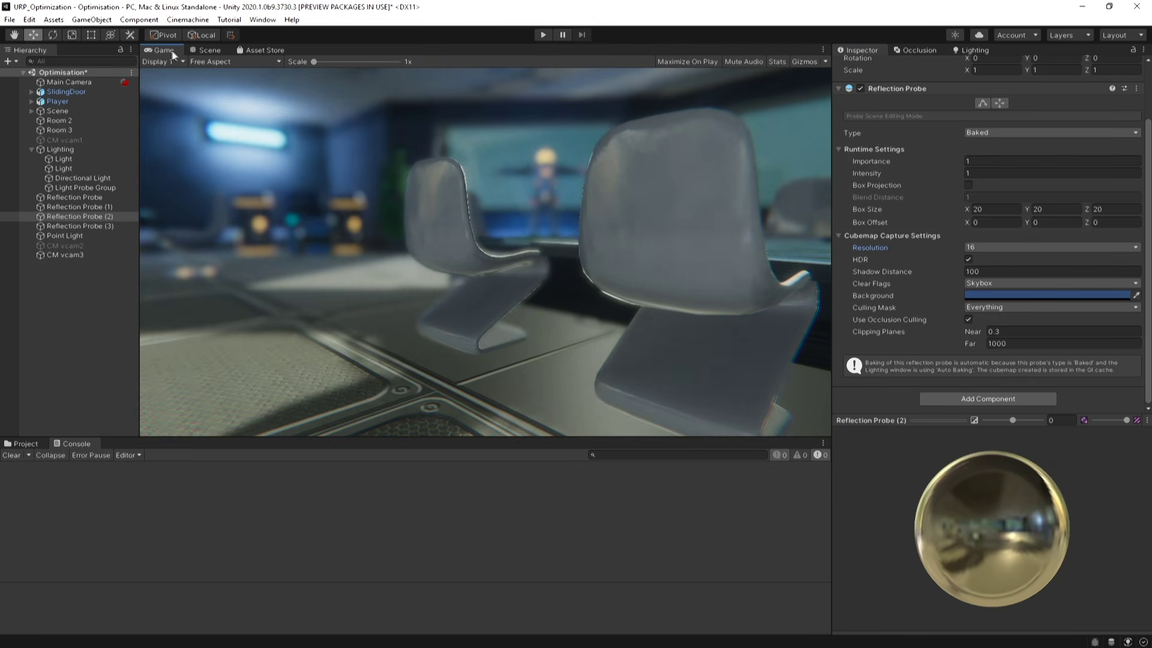
left_click(1003, 247)
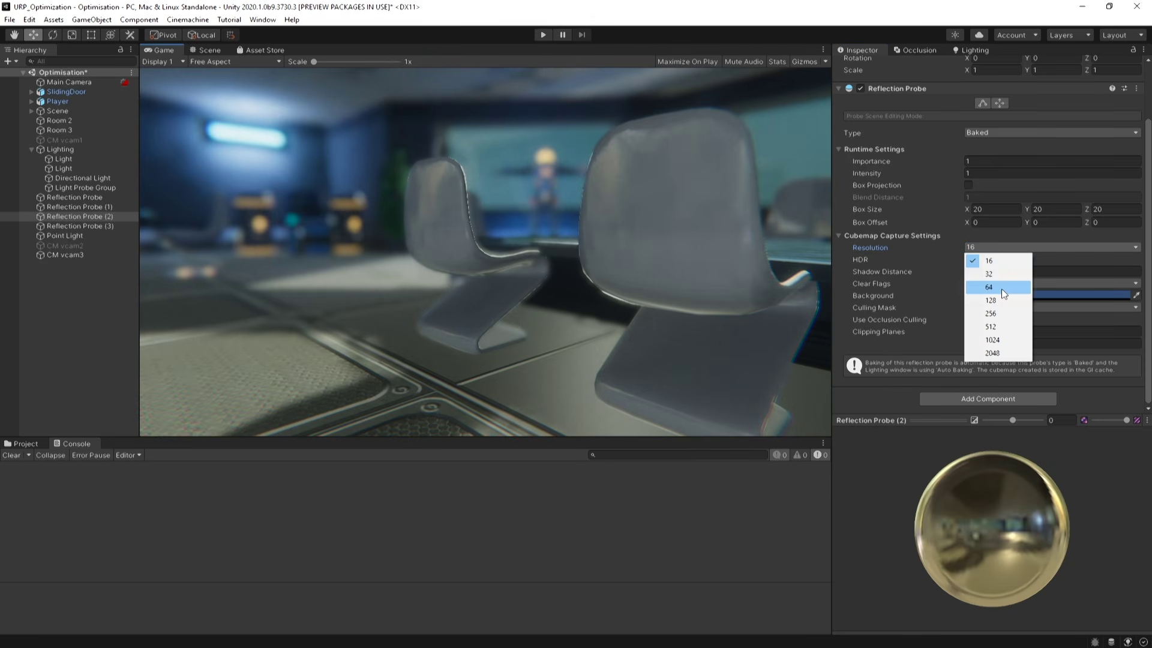
left_click(1002, 290)
left_click(988, 246)
left_click(996, 300)
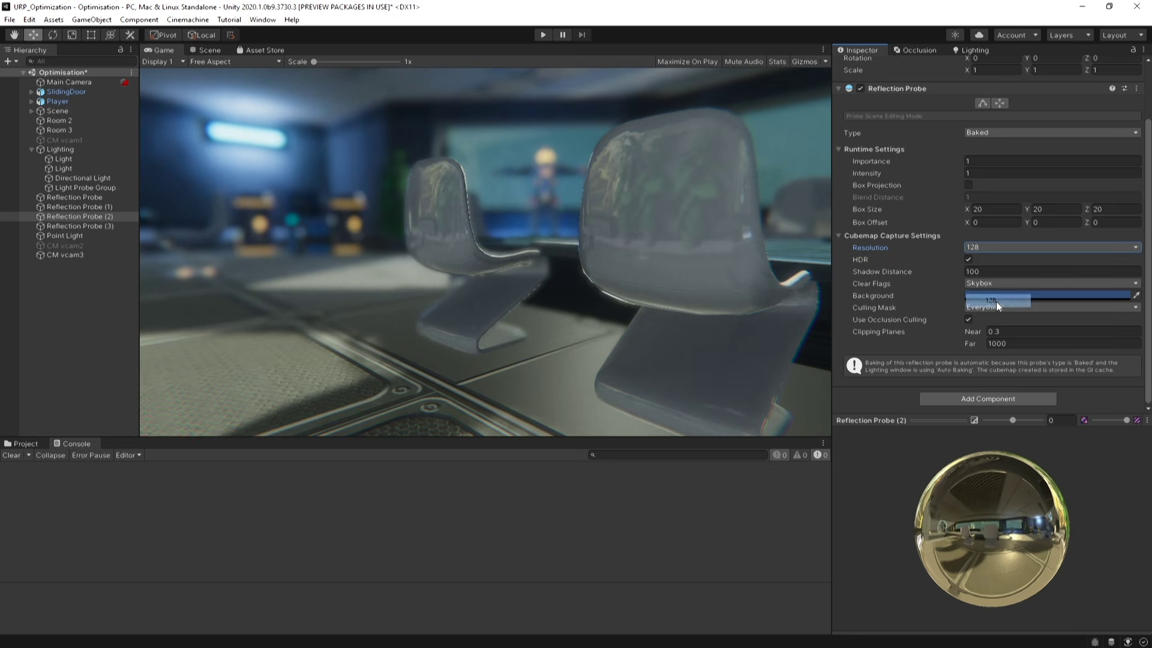
left_click(990, 246)
left_click(991, 326)
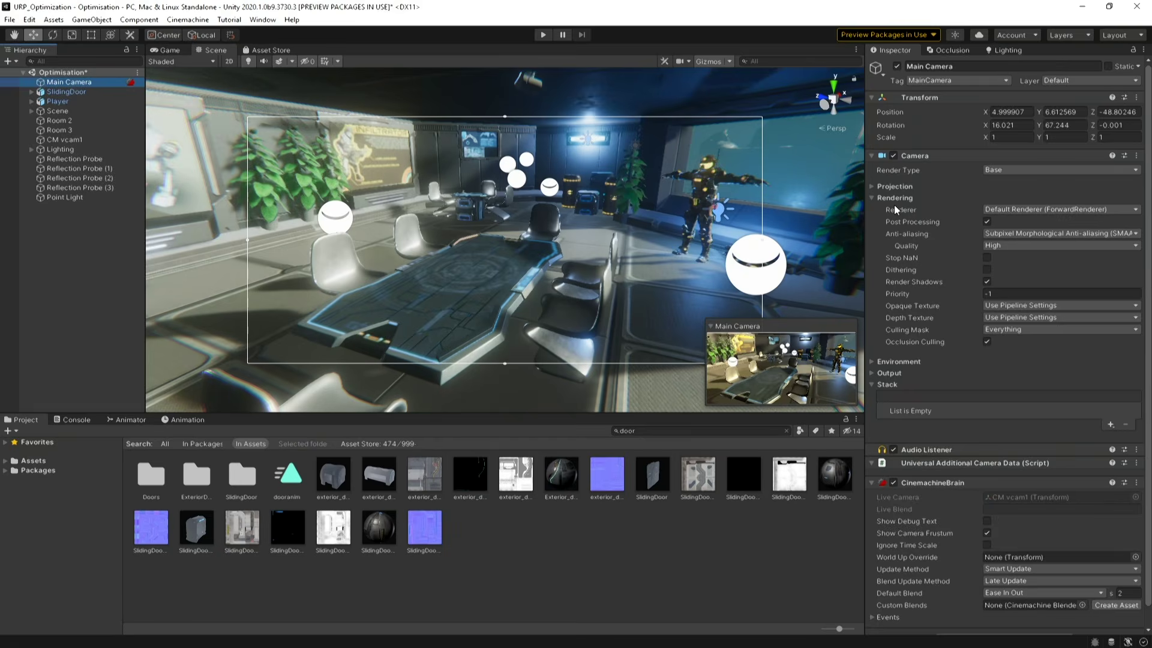
Disable Post Processing and Render Shadows on the Main Camera and set its Depth Texture to Off.
left_click(987, 222)
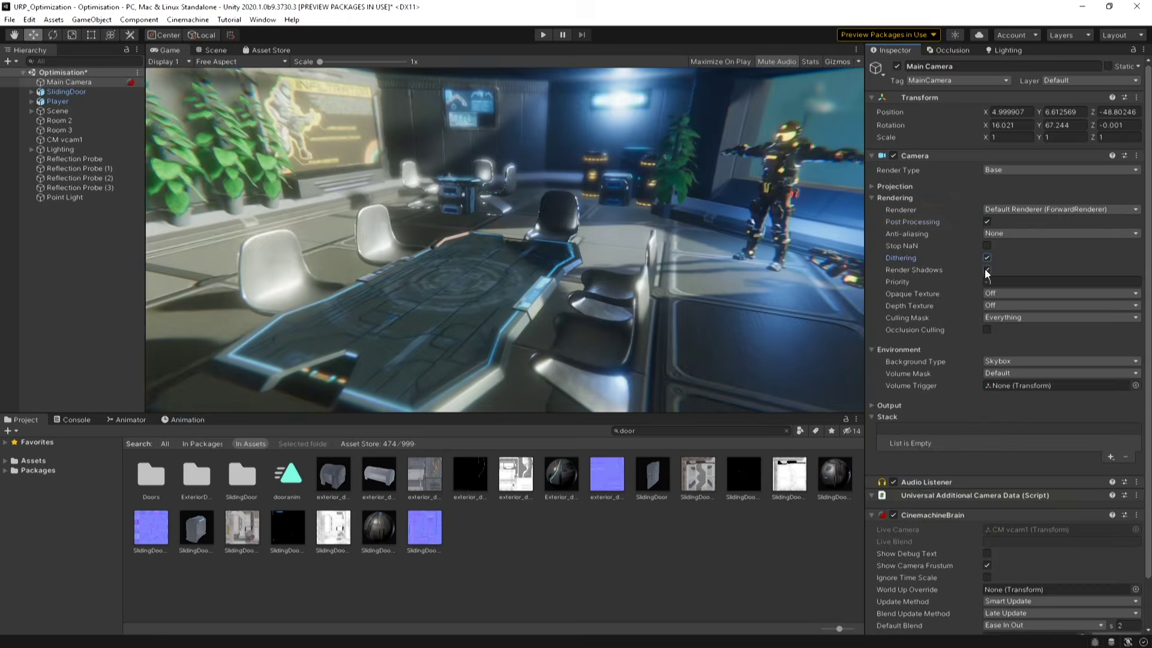
left_click(984, 269)
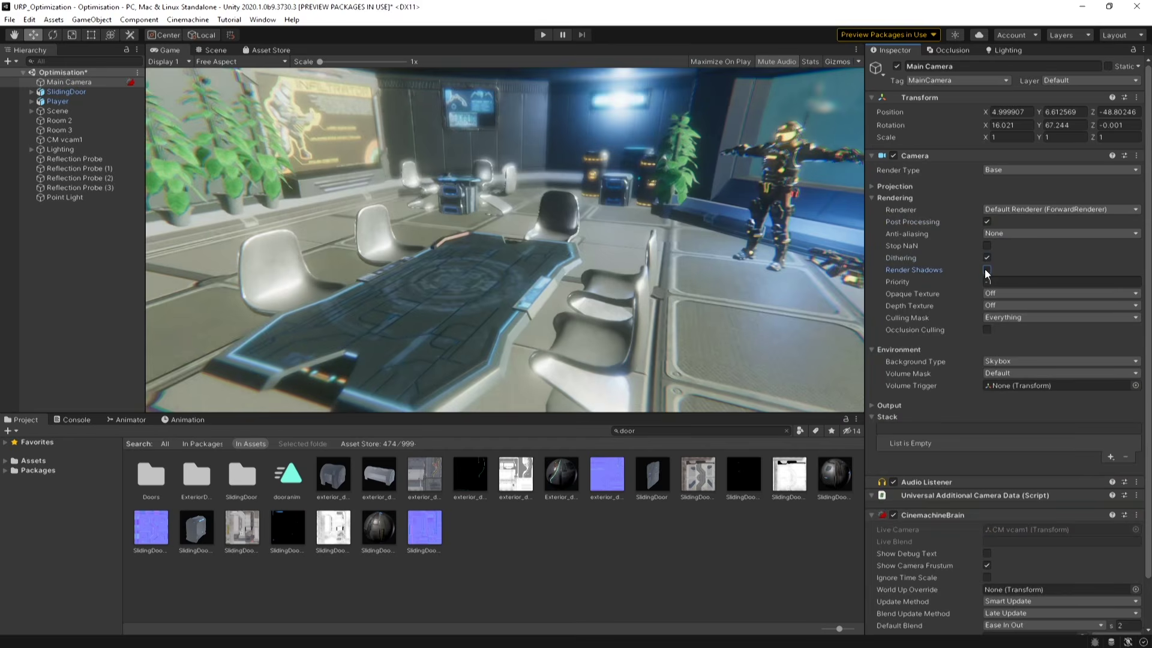
left_click(1020, 305)
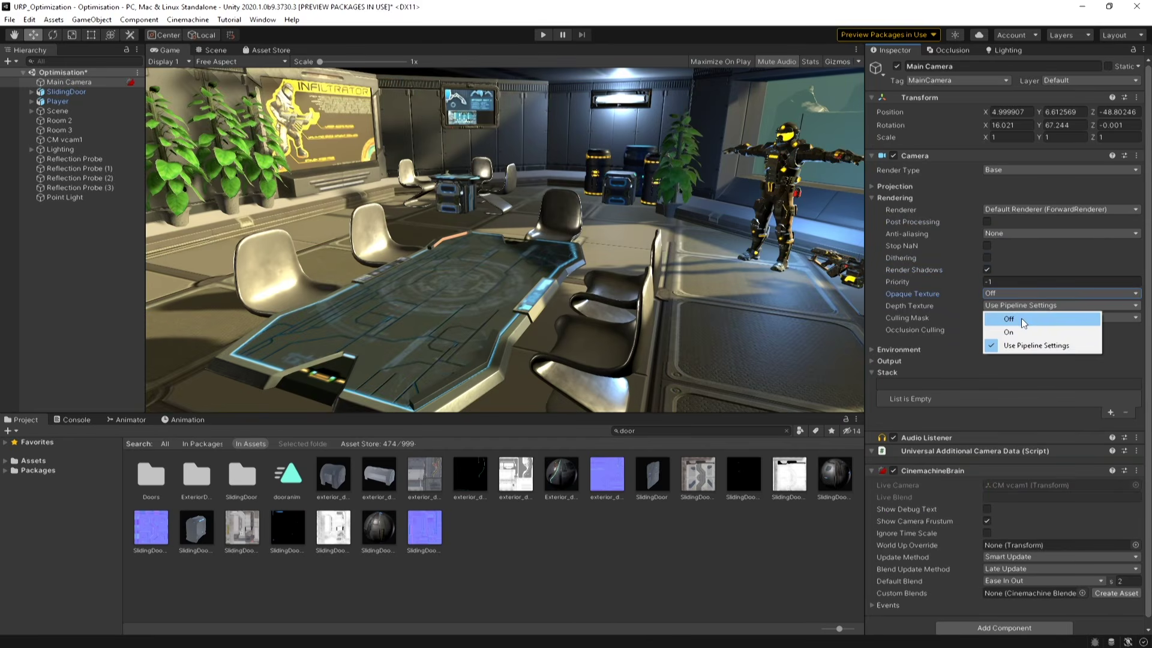
left_click(1021, 317)
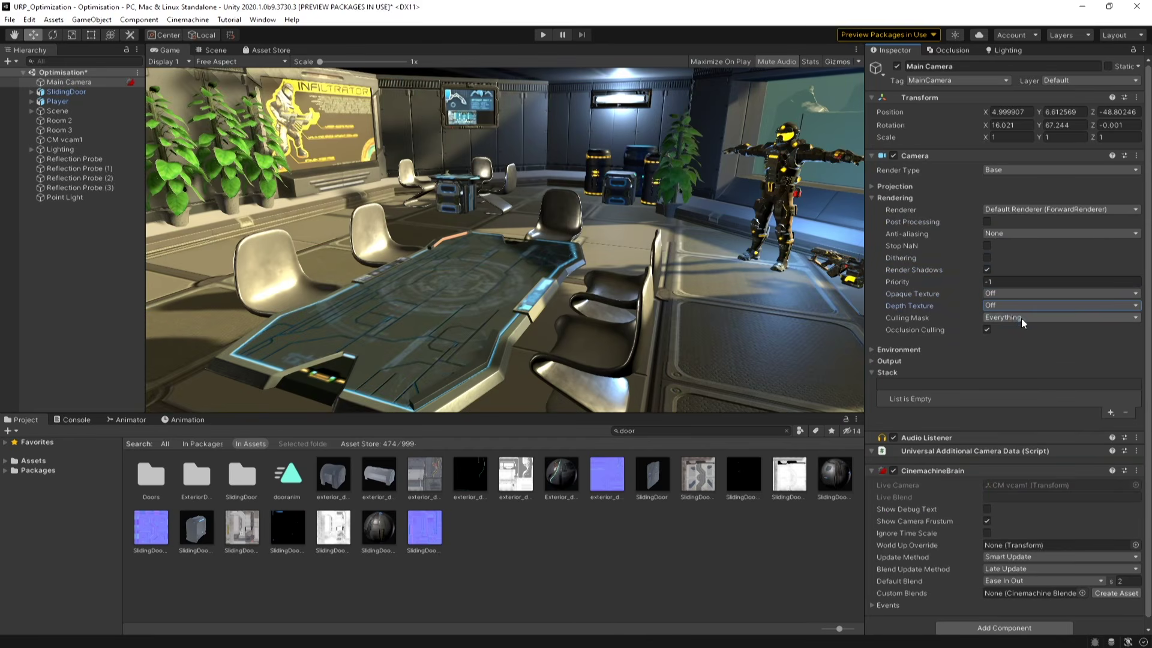
Keep the Main Camera's Culling Mask at Everything, disable Occlusion Culling and expand the Environment settings.
left_click(1011, 316)
left_click(1046, 318)
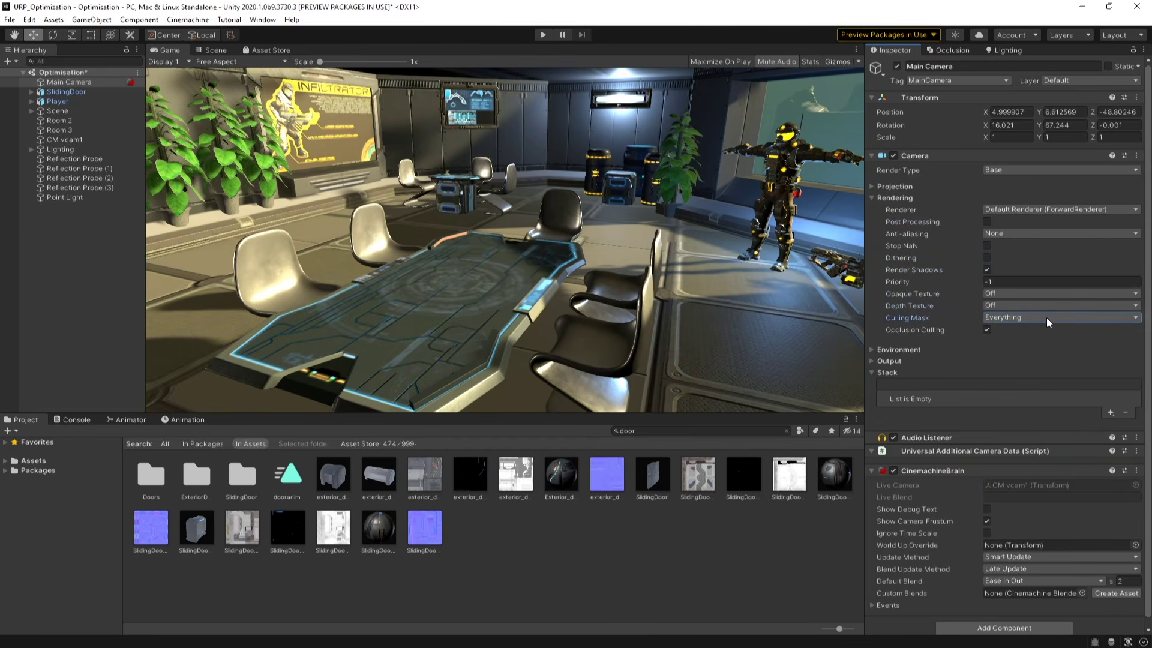
left_click(987, 329)
left_click(899, 349)
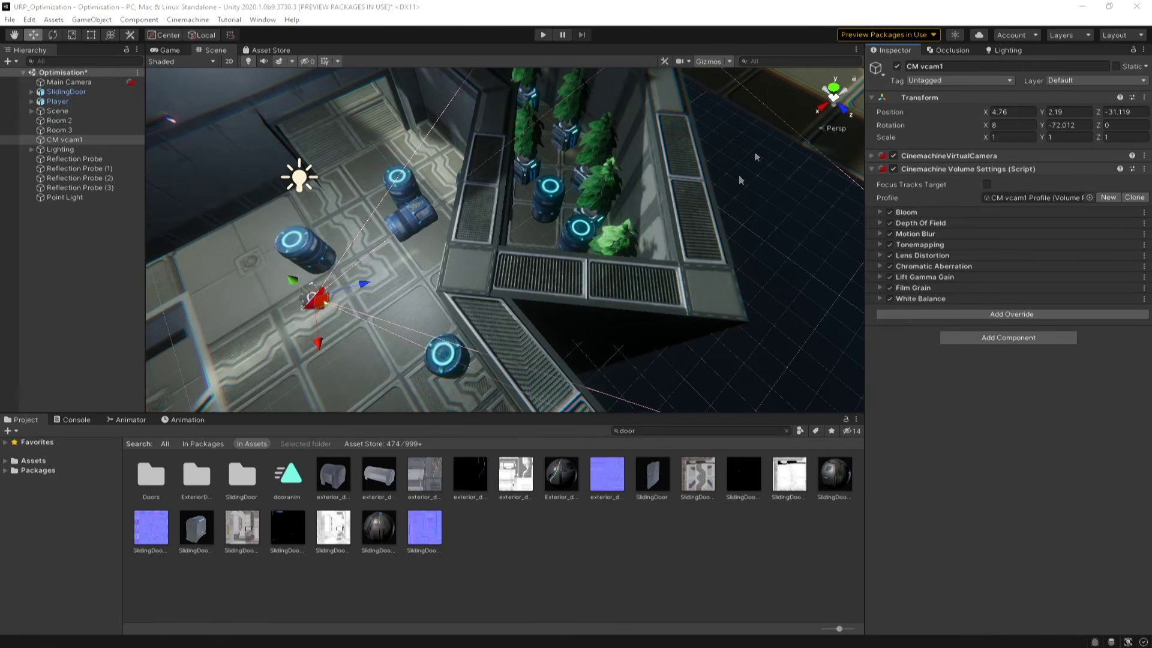
Run the scene in Play mode to view the sliding door from CM vcam1, and stop it.
left_click(545, 34)
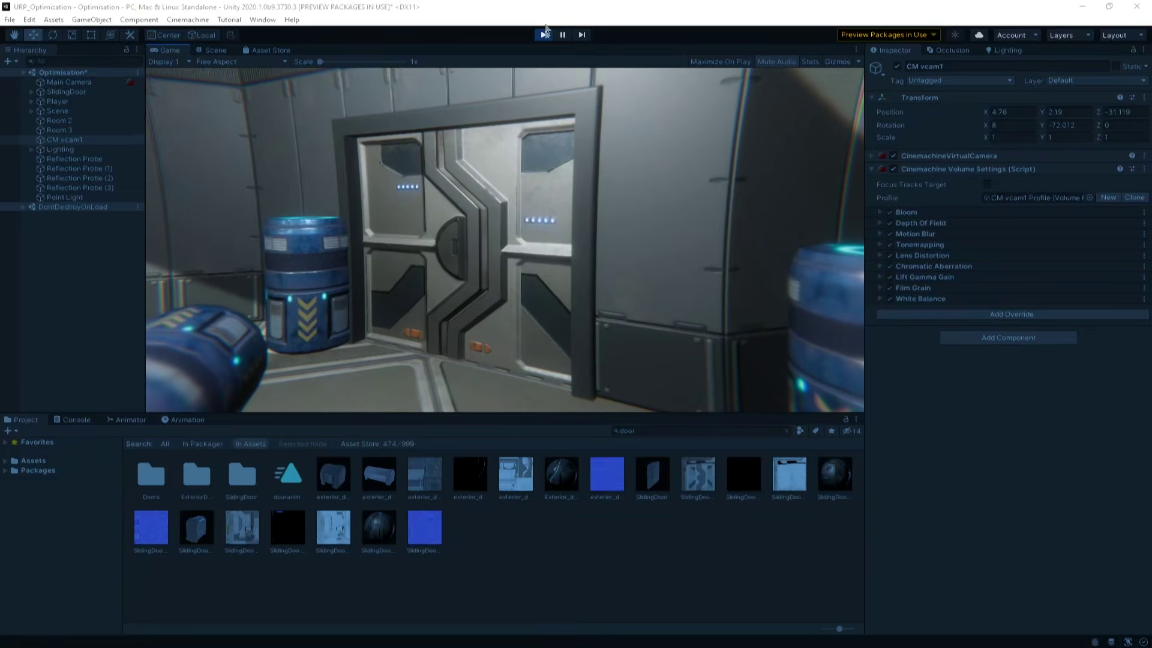
left_click(543, 34)
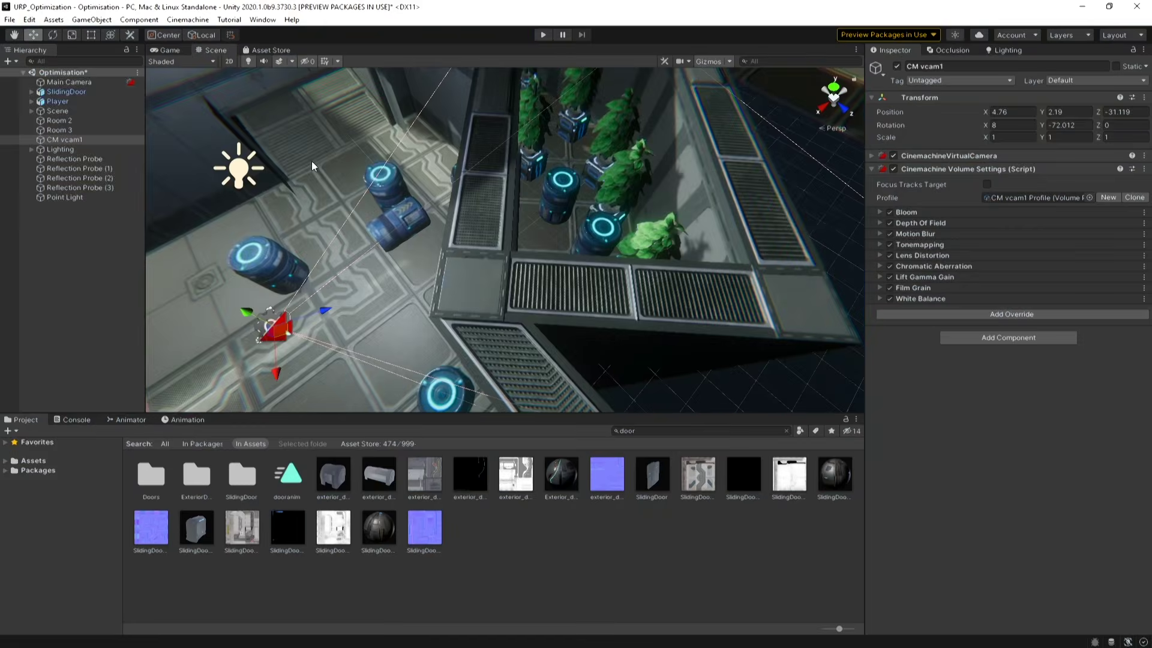
Frame a barrel in the planted room and select the surrounding barrels, plants and wall pieces together with it.
left_click(548, 196)
key("f")
left_click(510, 309, "shift")
left_click(474, 352, "shift")
left_click(552, 315, "shift")
left_click(543, 240, "shift")
left_click(543, 171, "shift")
left_click(513, 105, "shift")
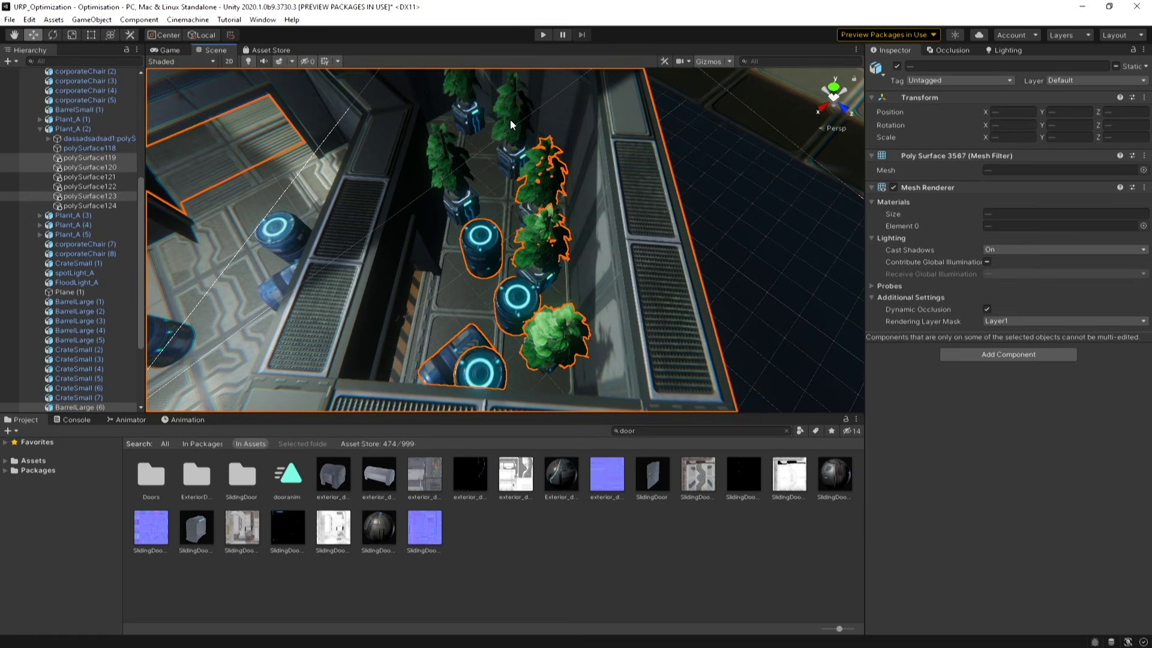
left_click(510, 125, "shift")
left_click(451, 156, "shift")
left_click(504, 99, "shift")
Select the sliding door in the scene and examine its static flags, including Occluder Static.
right_click_drag(467, 89, 528, 150)
left_click(514, 210)
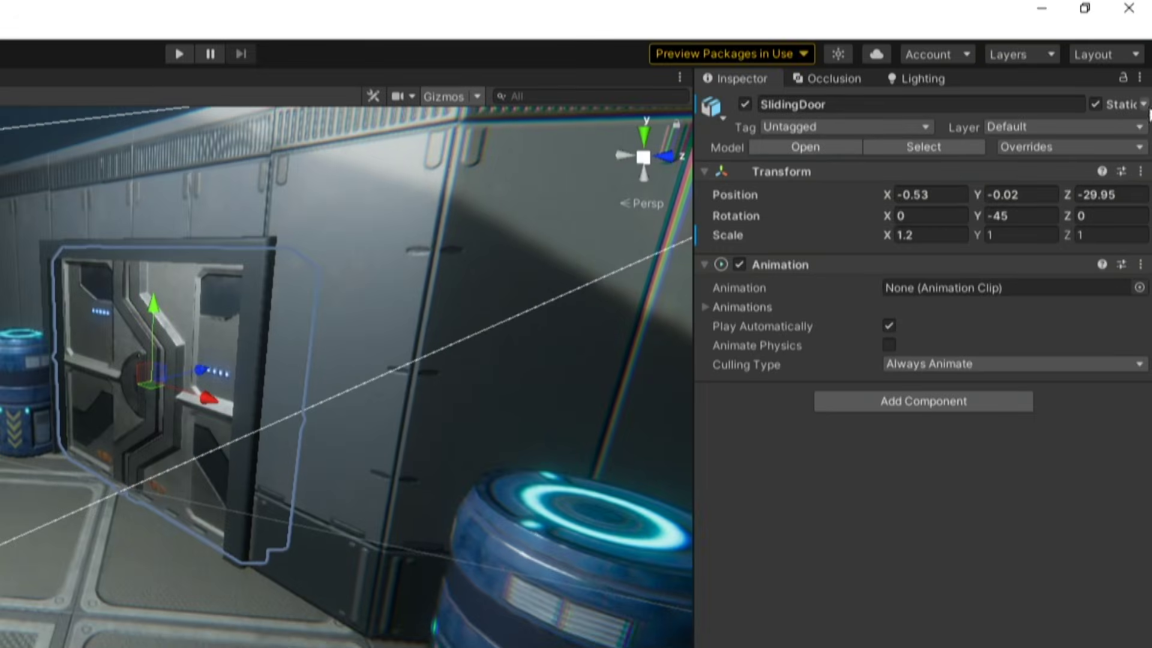
left_click(1143, 104)
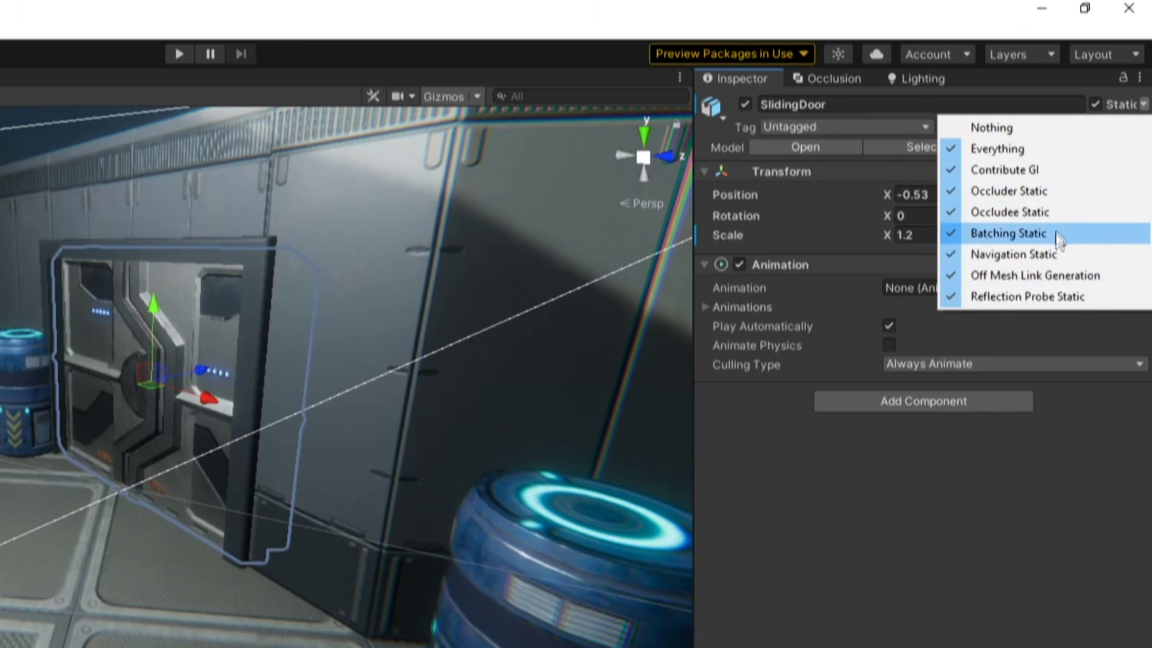
left_click(1057, 194)
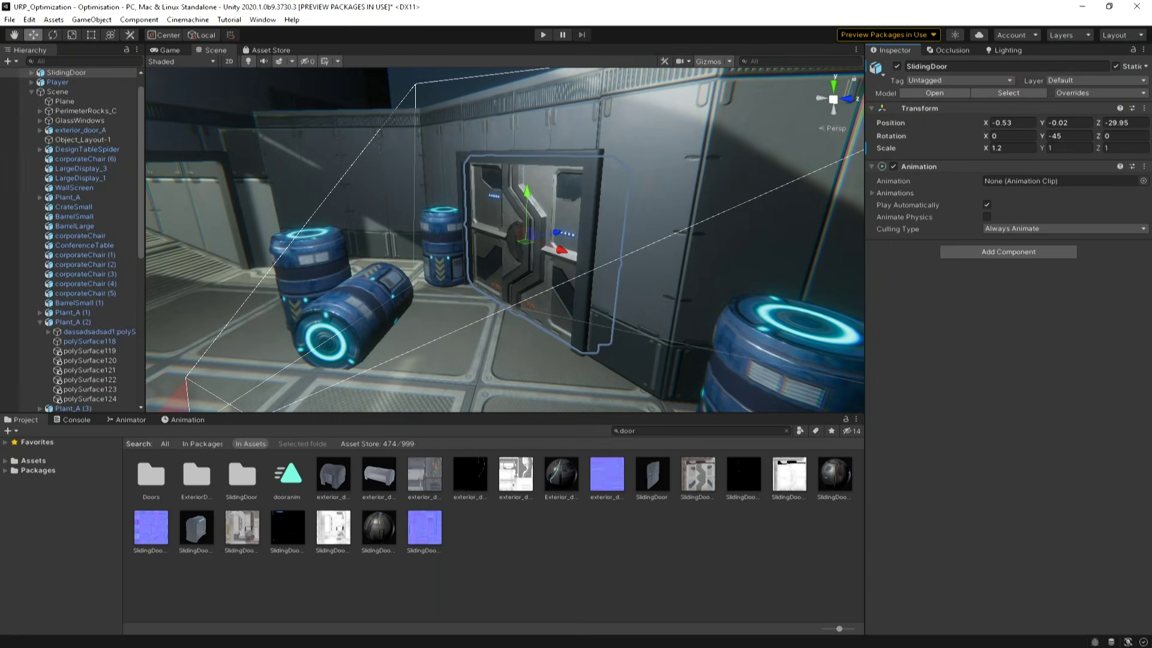
Open the Occlusion Culling settings and bake the scene's occlusion data.
left_click(267, 22)
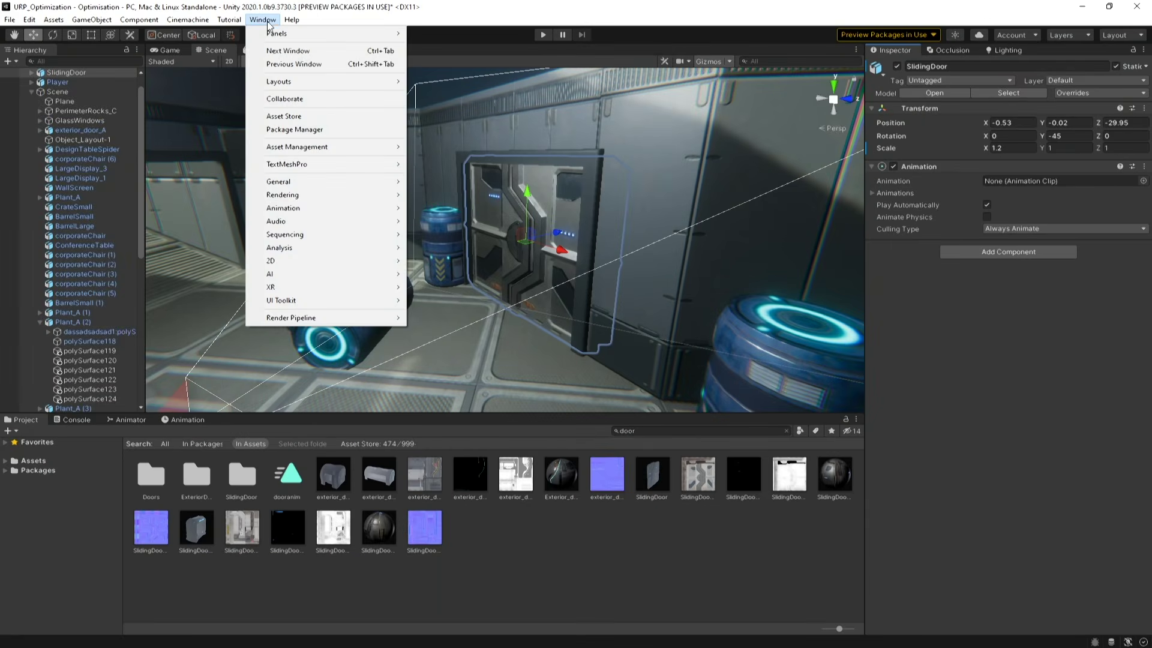
mouse_move(362, 194)
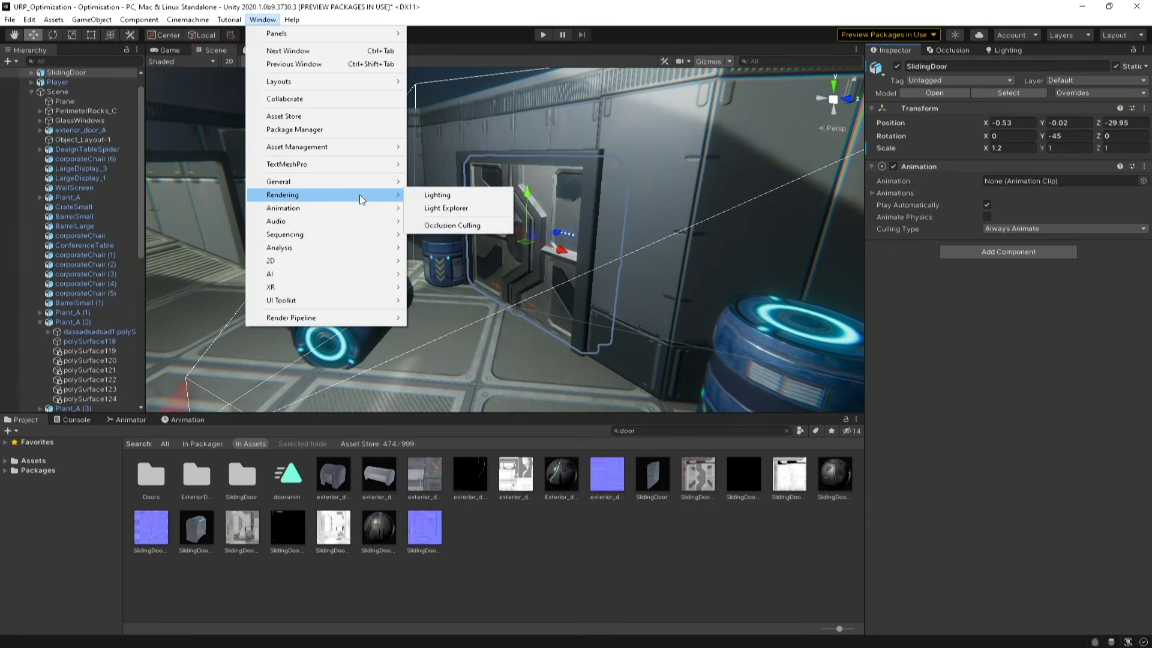
left_click(457, 226)
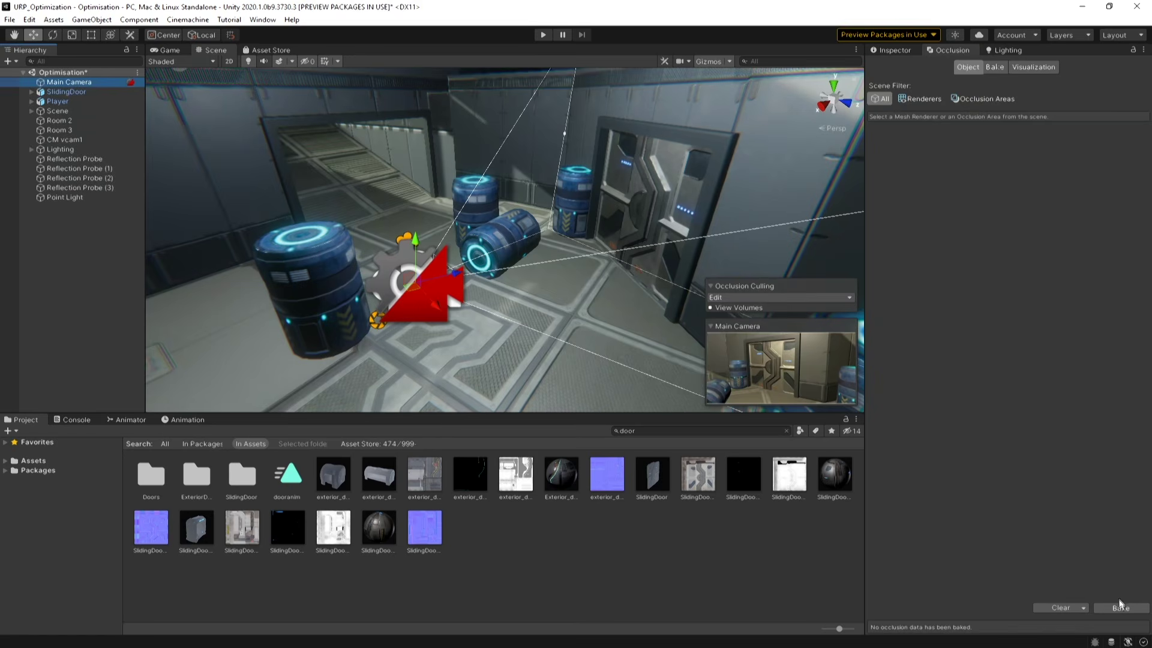
left_click(1121, 608)
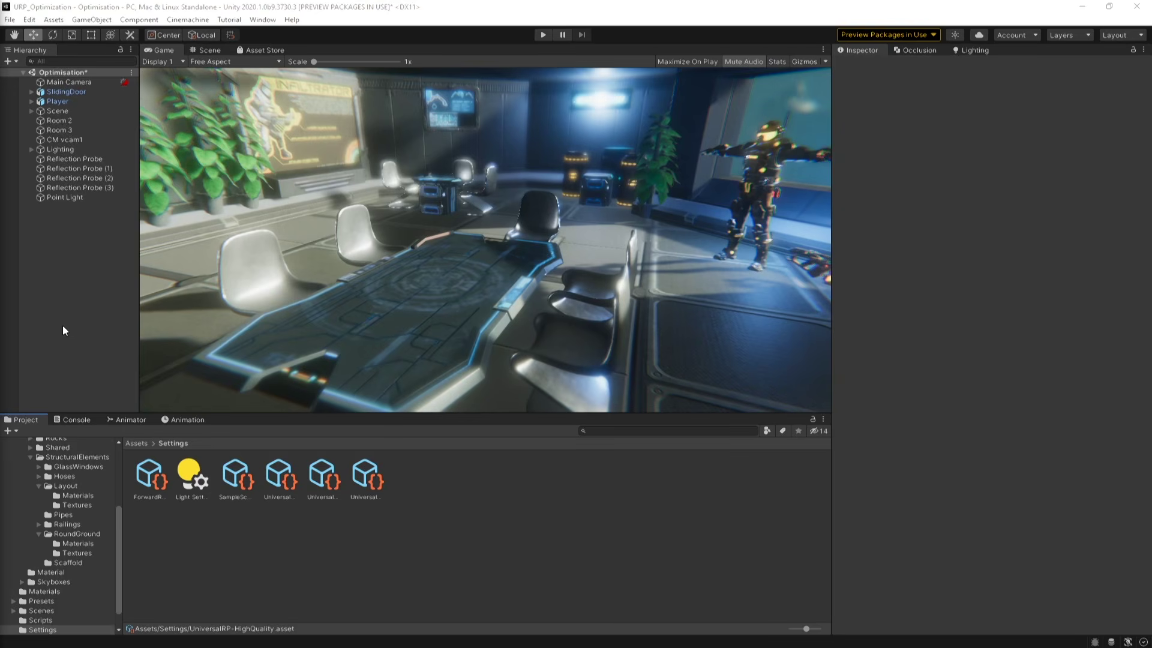
Open the project's Quality settings and compare the Low, Medium and High levels.
left_click(29, 20)
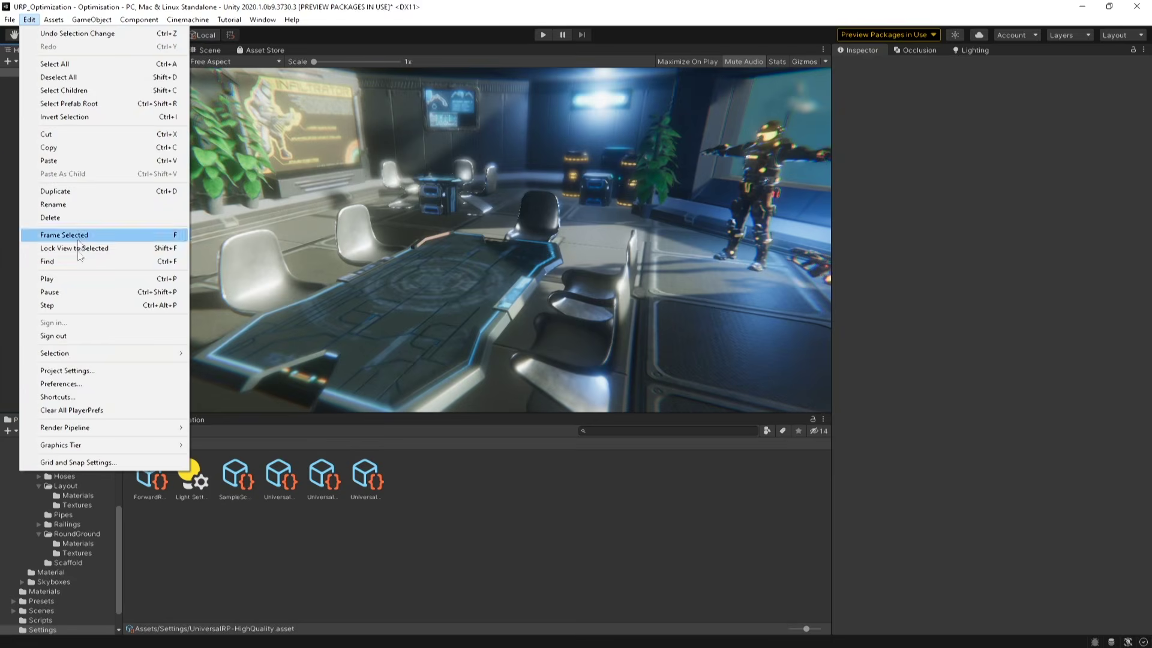
left_click(101, 370)
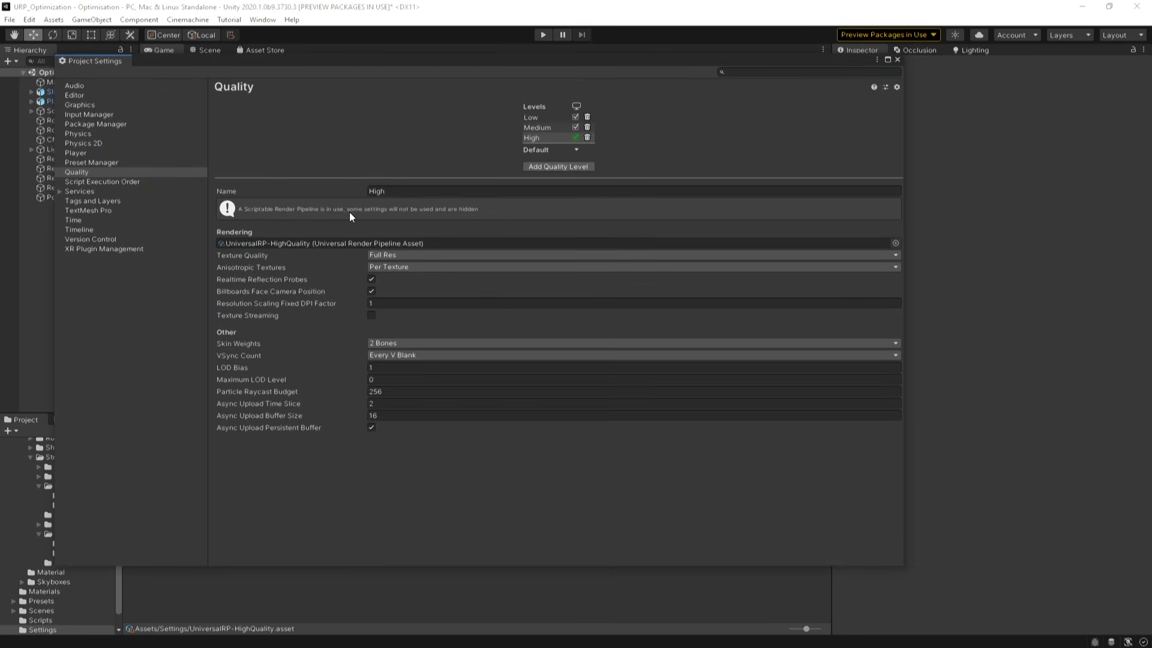
left_click(538, 117)
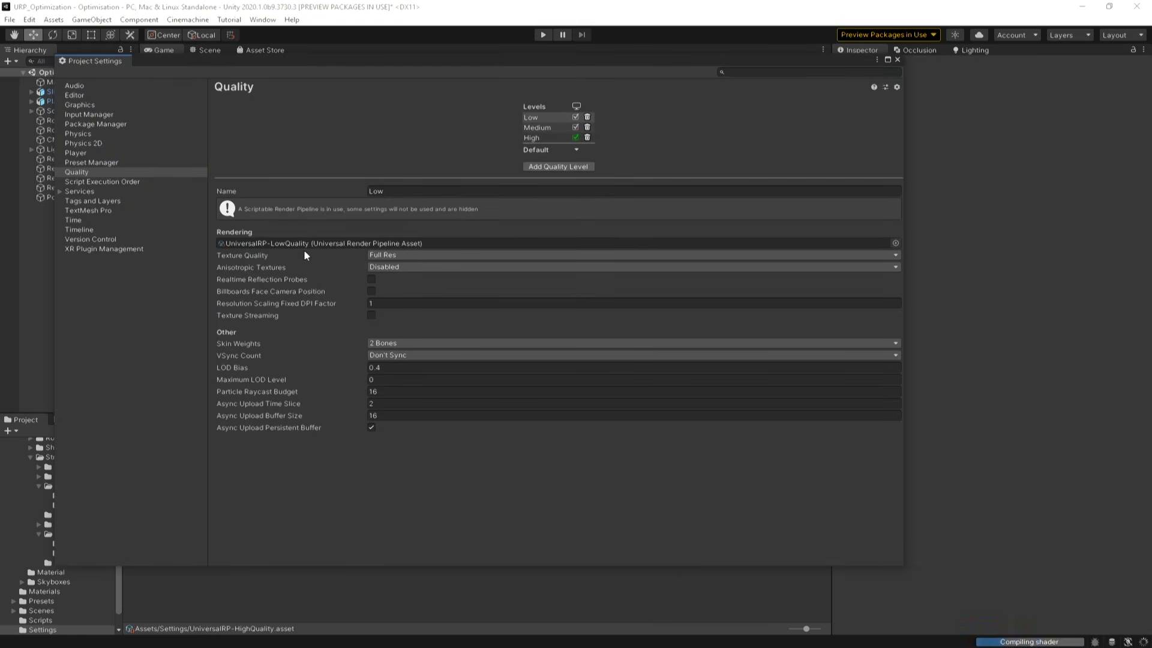
left_click(537, 128)
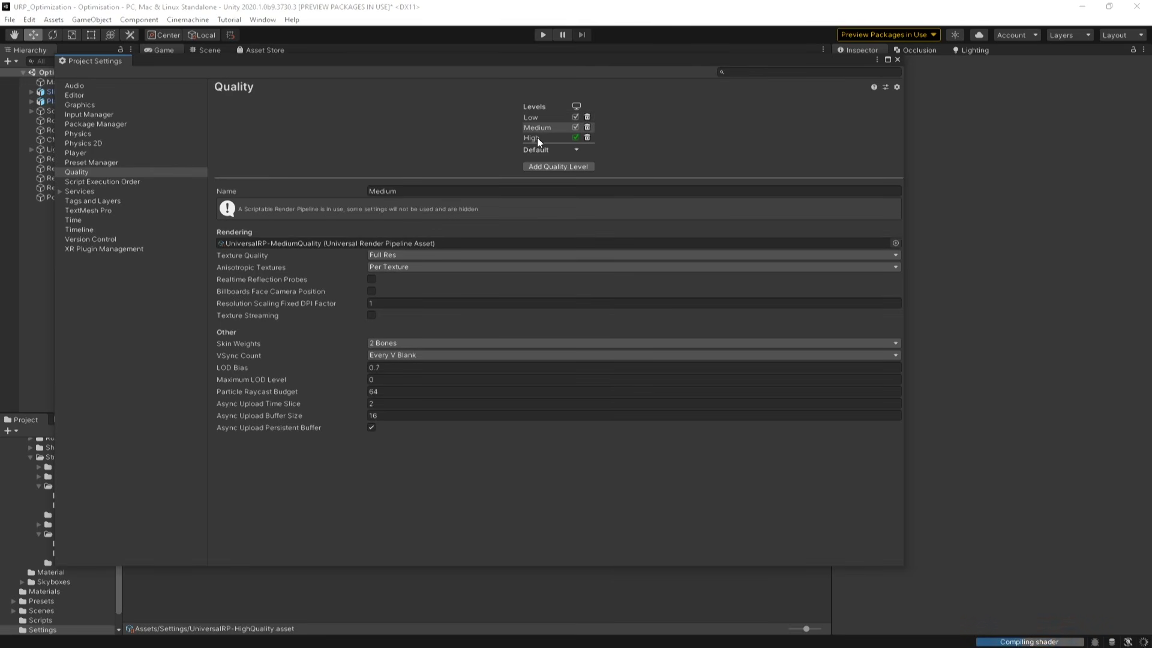
left_click(538, 138)
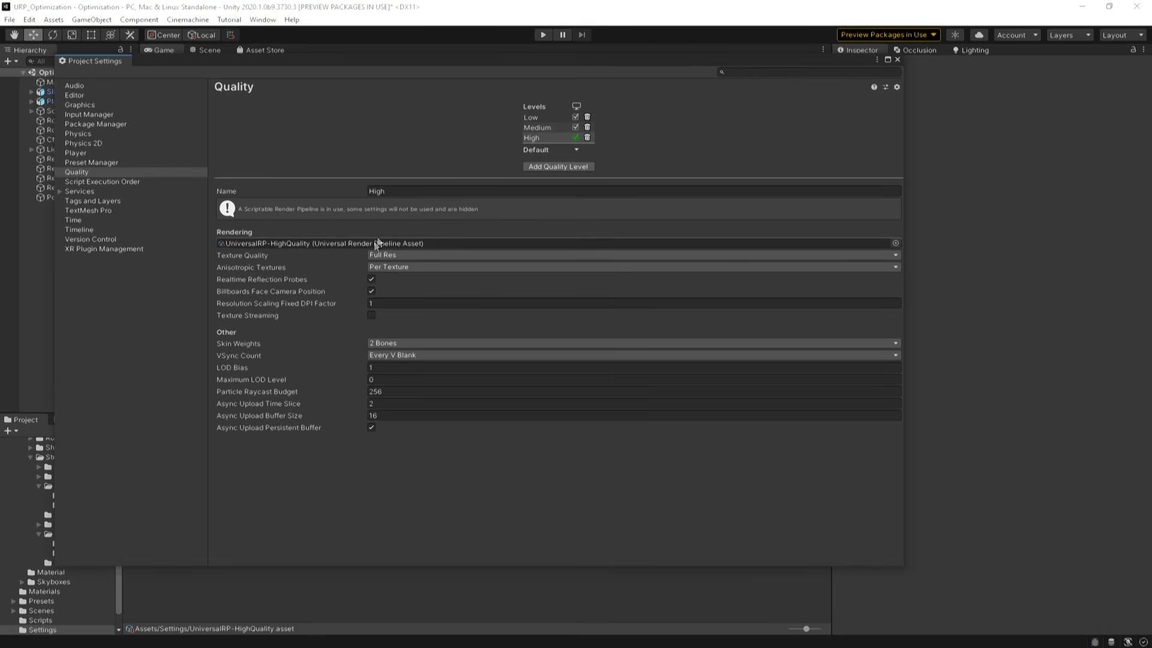
Display the High level's UniversalRP-HighQuality pipeline asset and dock the Project Settings window beside the Game, Scene and Asset Store views.
left_click(347, 243)
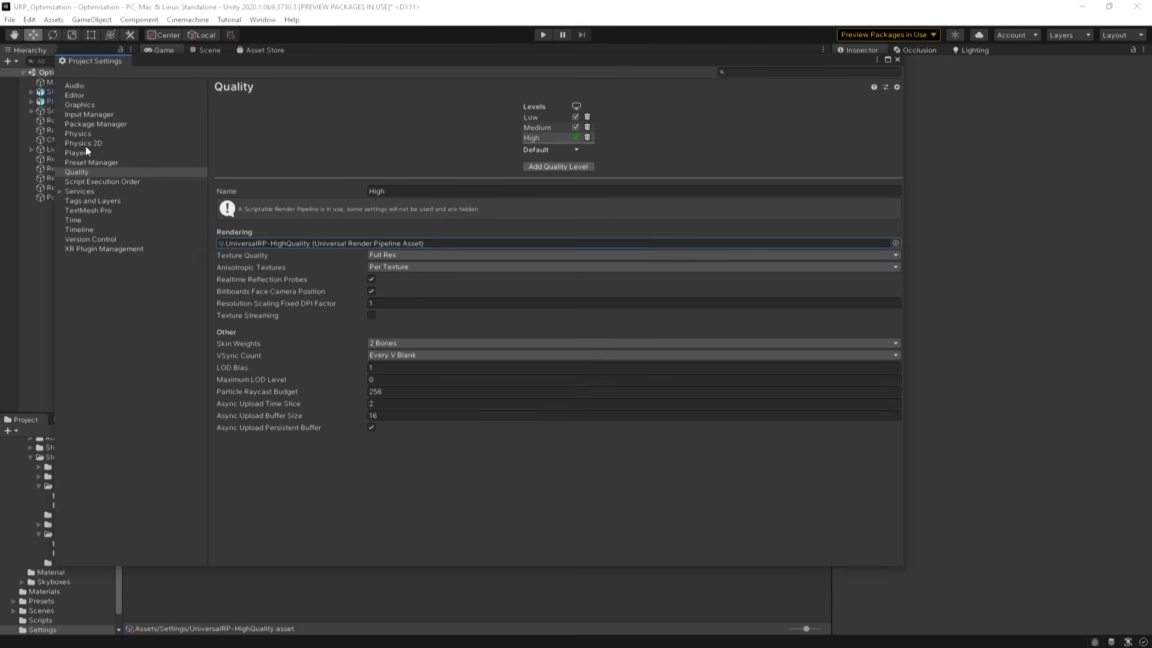
double_click(322, 243)
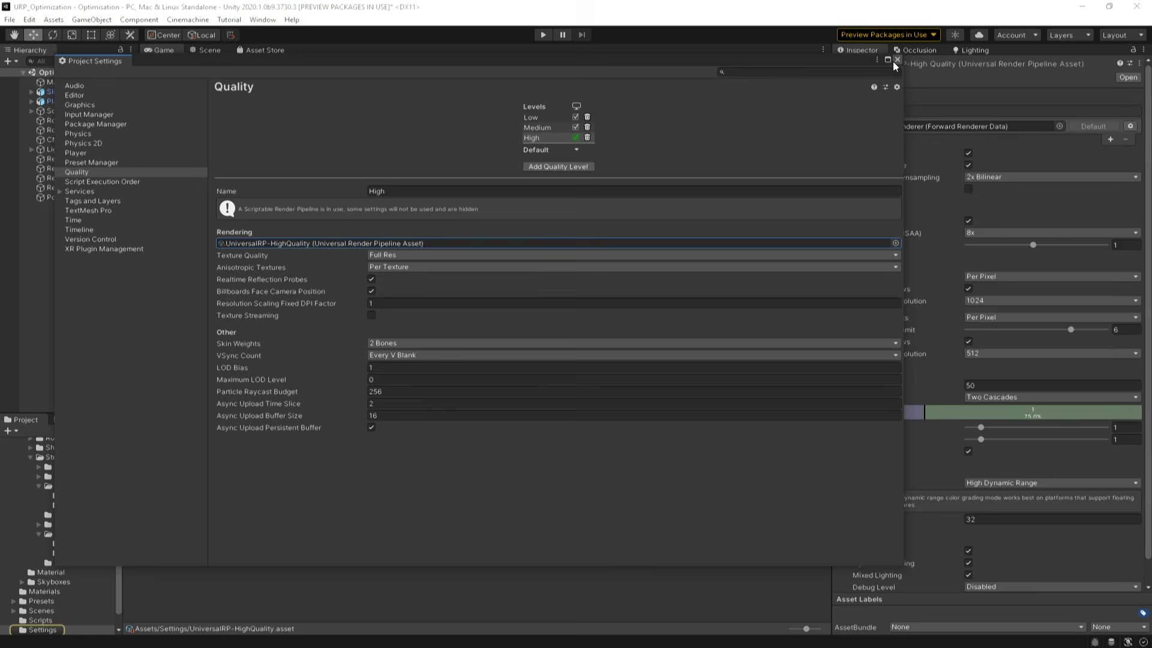
left_click_drag(816, 68, 745, 43)
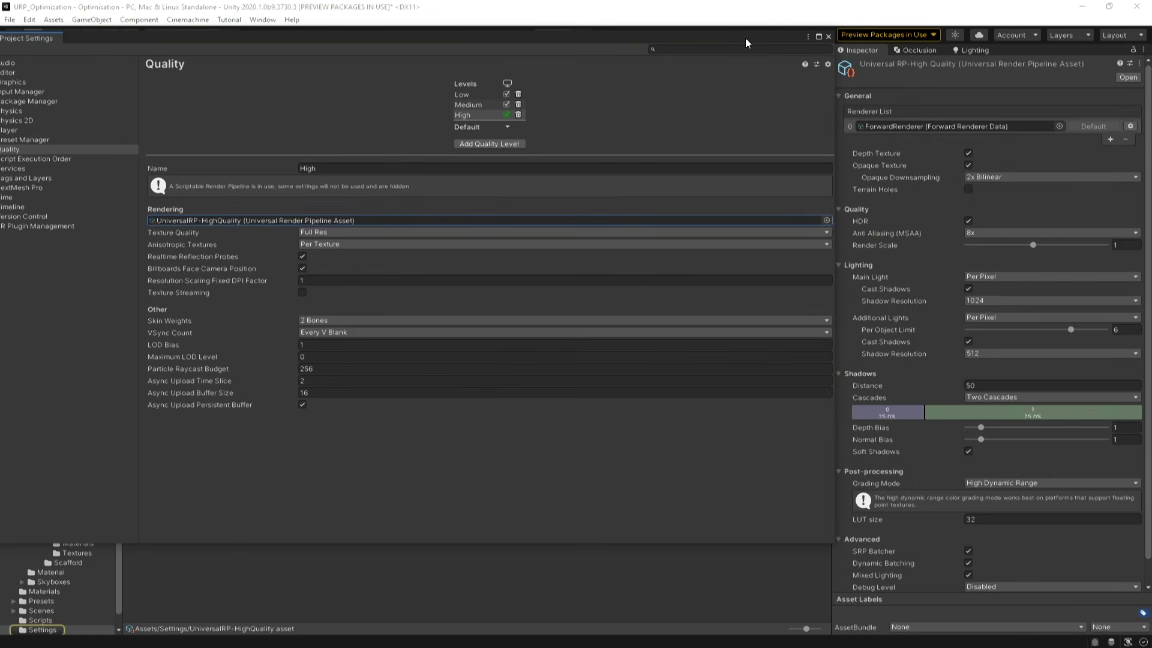
left_click_drag(146, 43, 331, 52)
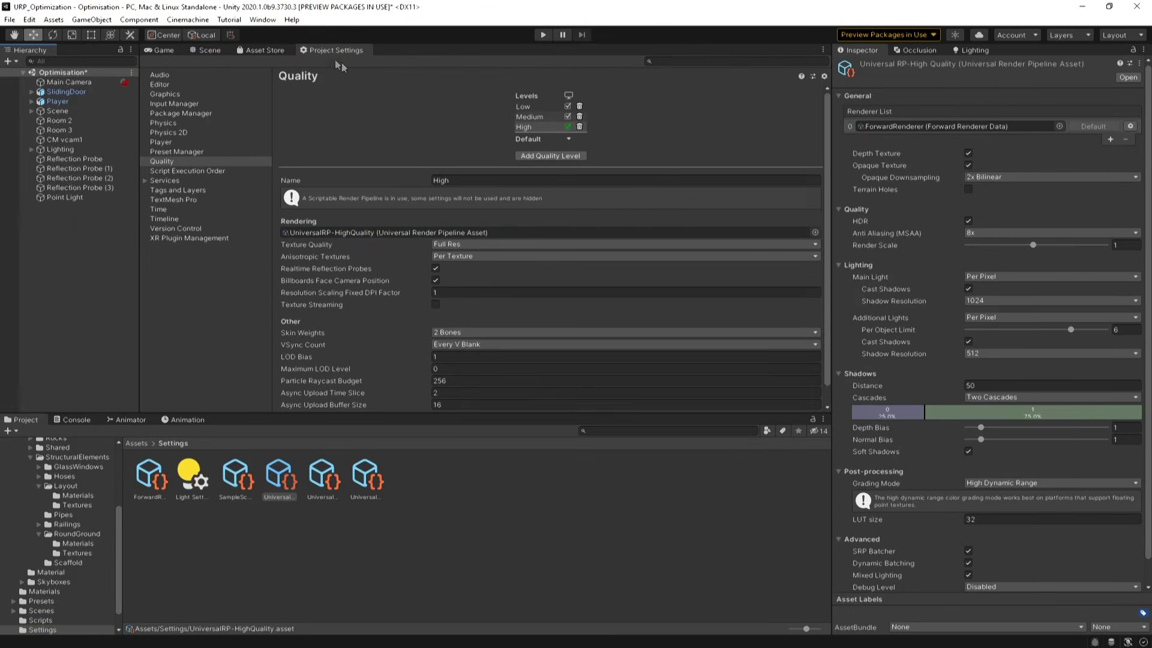
scroll(572, 128, "down", 1)
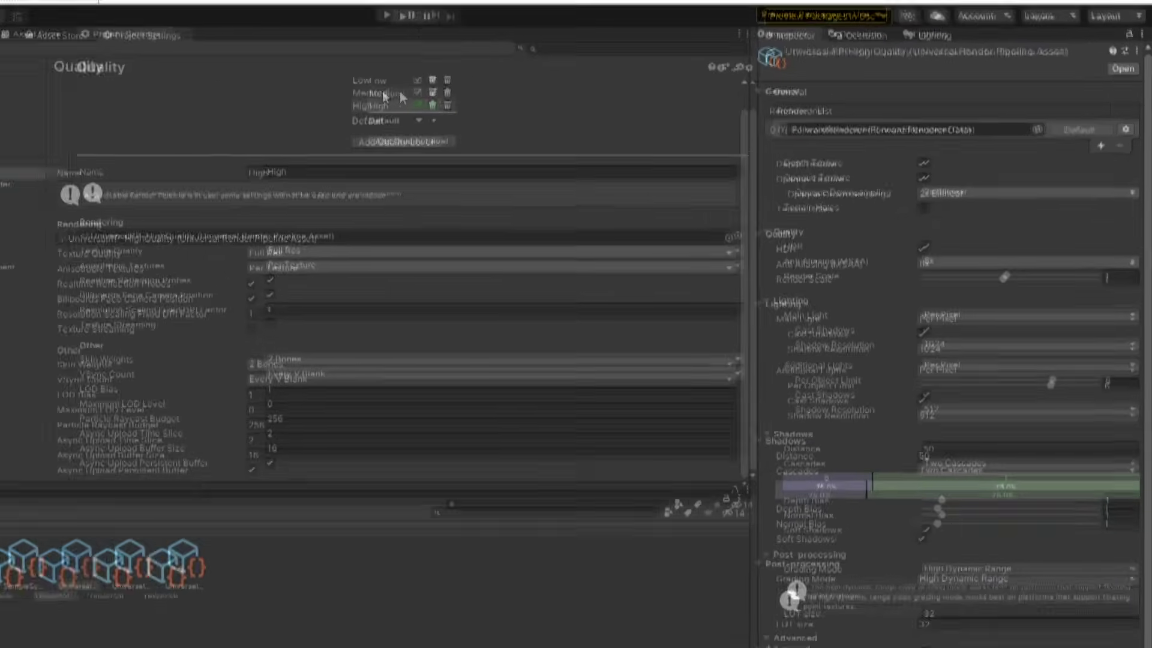
left_click(529, 96)
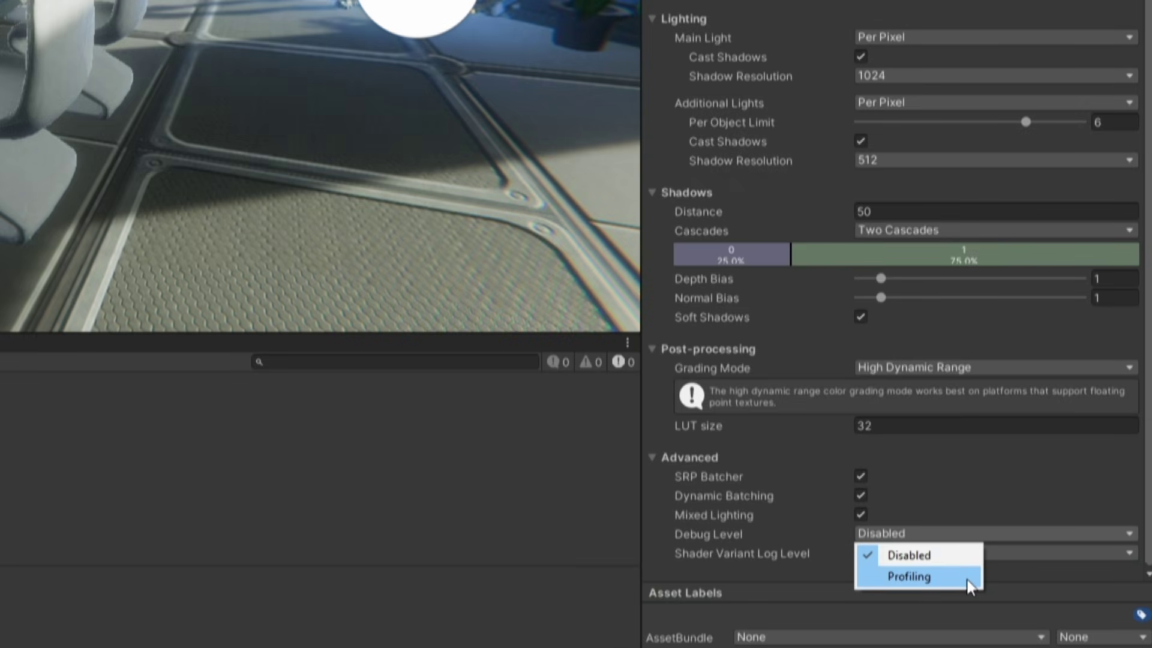
Try Profiling as the pipeline asset's Debug Level and return it to Disabled.
left_click(967, 578)
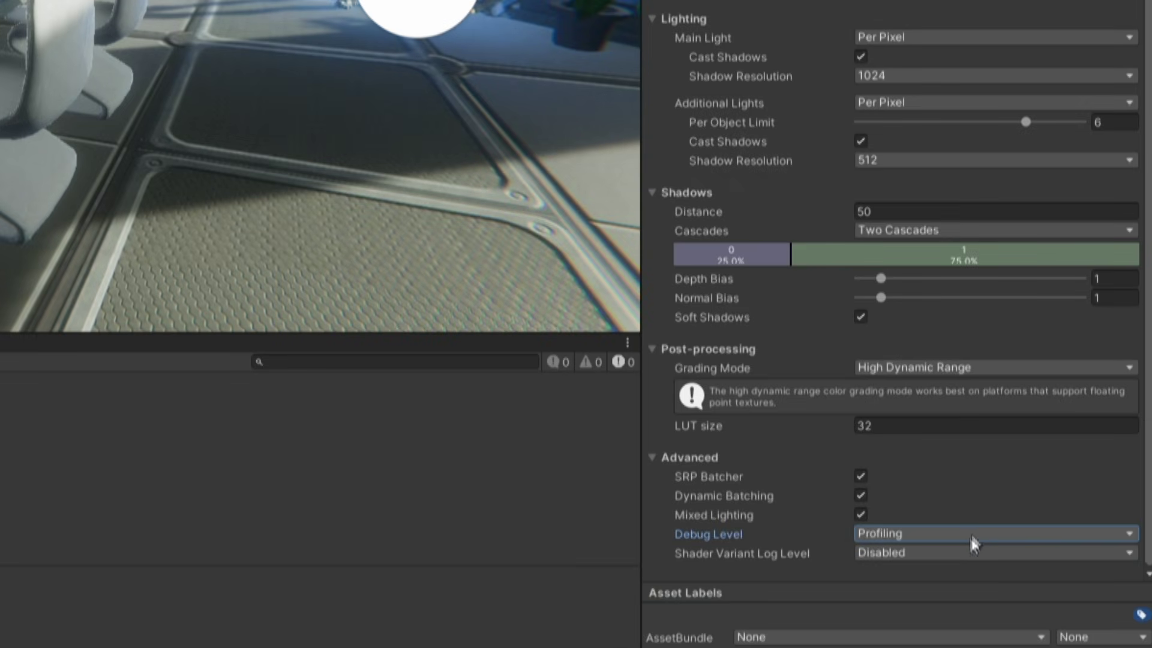
left_click(974, 533)
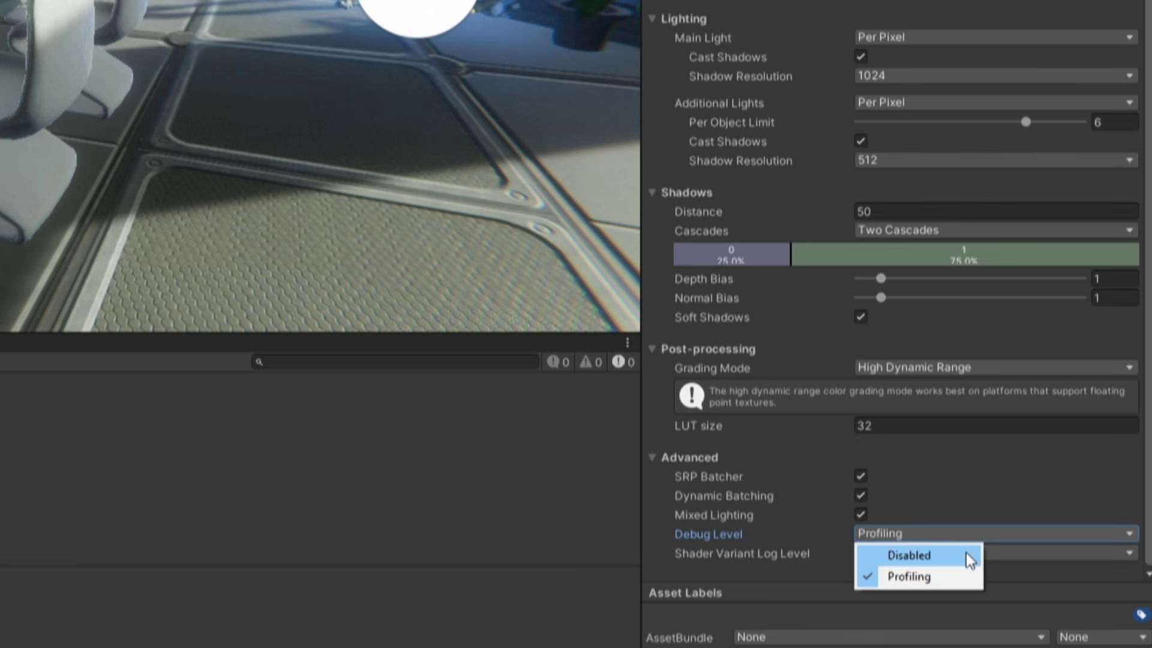
left_click(966, 553)
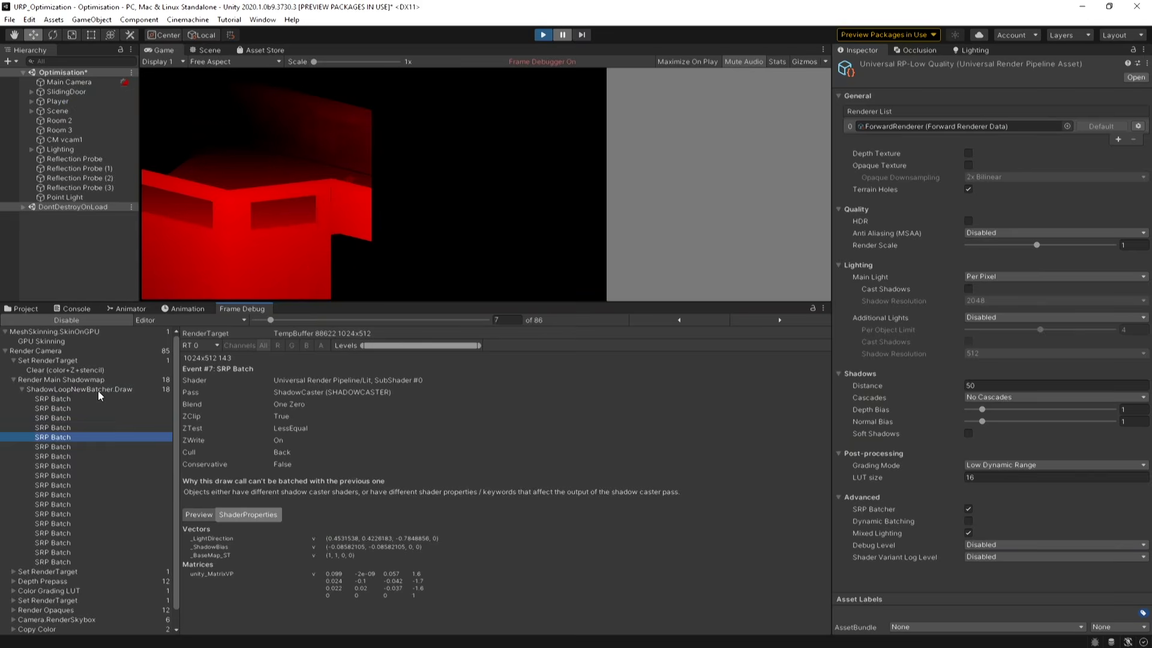
Step through the SRP batches of the Render Main Shadowmap pass in the Frame Debugger.
key("Down")
key("Down")
key("Down")
key("Down")
key("Down")
key("Down")
key("Down")
key("Down")
key("Down")
key("Down")
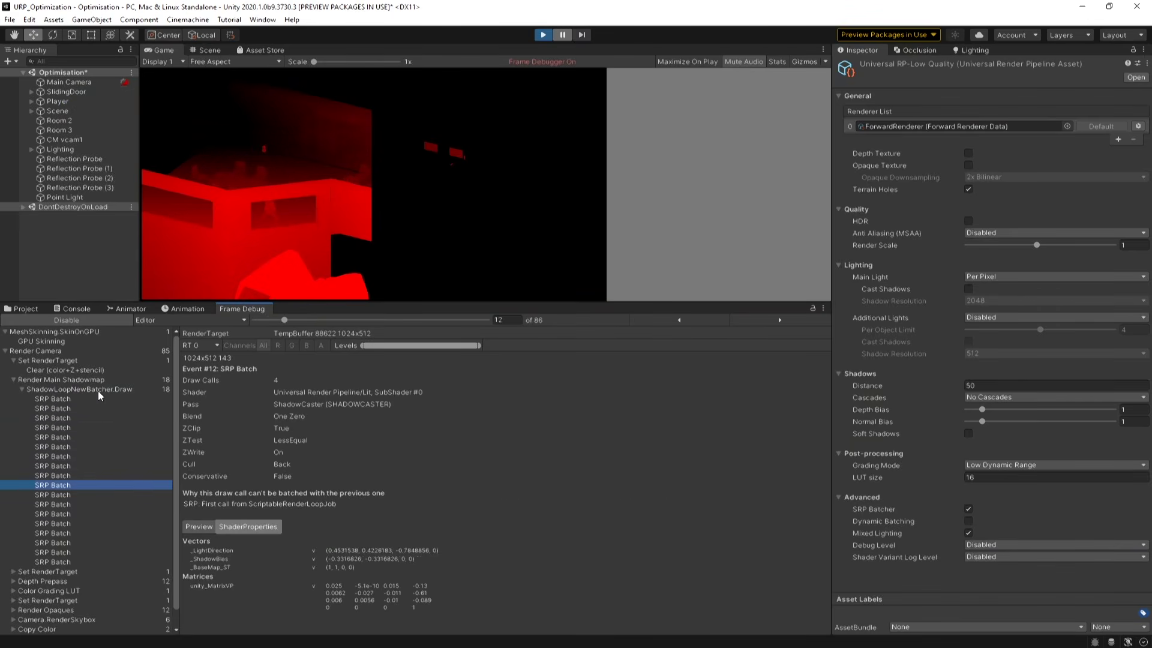
key("Down")
key("Down")
key("Down")
key("Down")
key("Down")
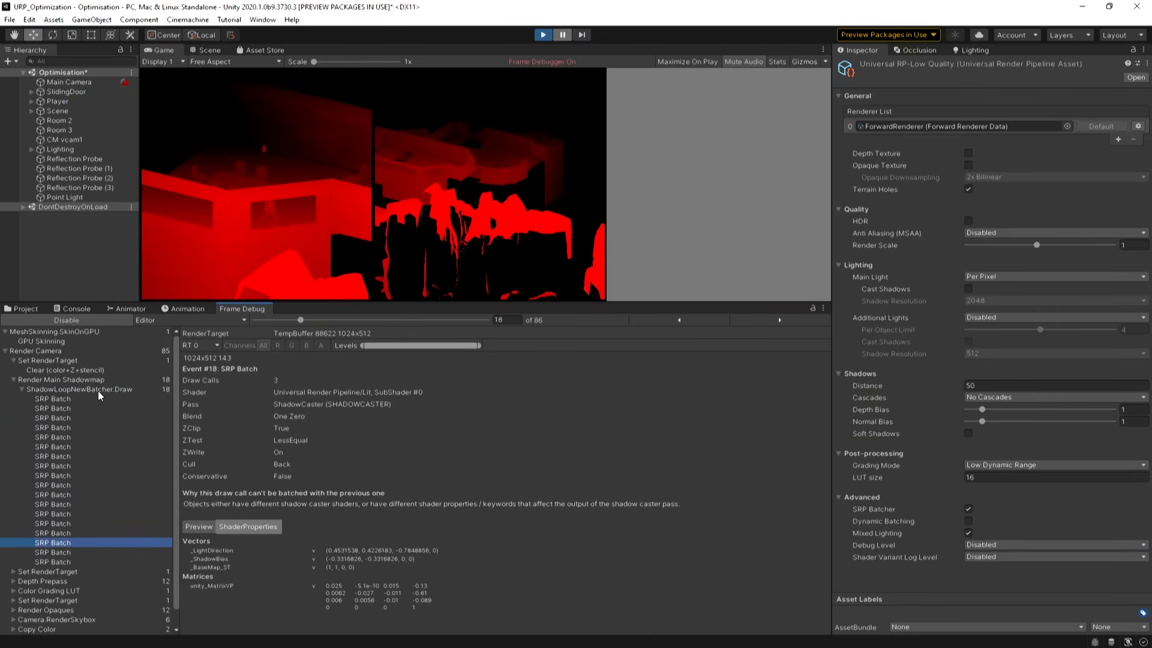
Expand the Set RenderTarget and Depth Prepass groups of the captured frame and step through their events.
key("Up")
key("Right")
key("Down")
key("Down")
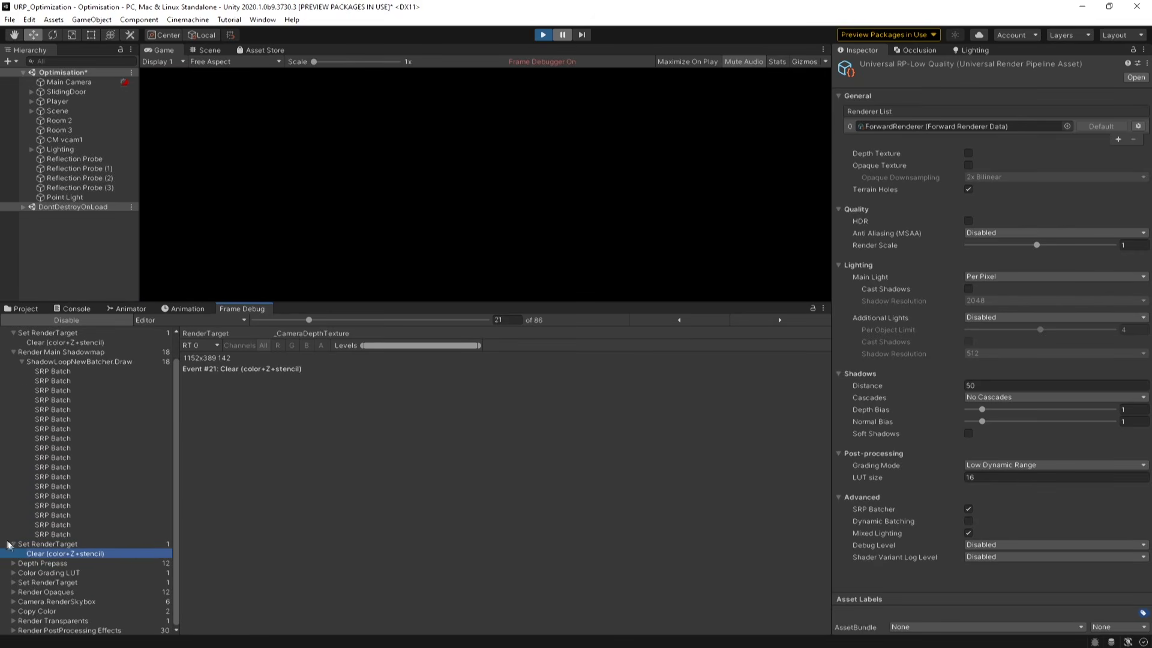
key("Right")
key("Down")
key("Down")
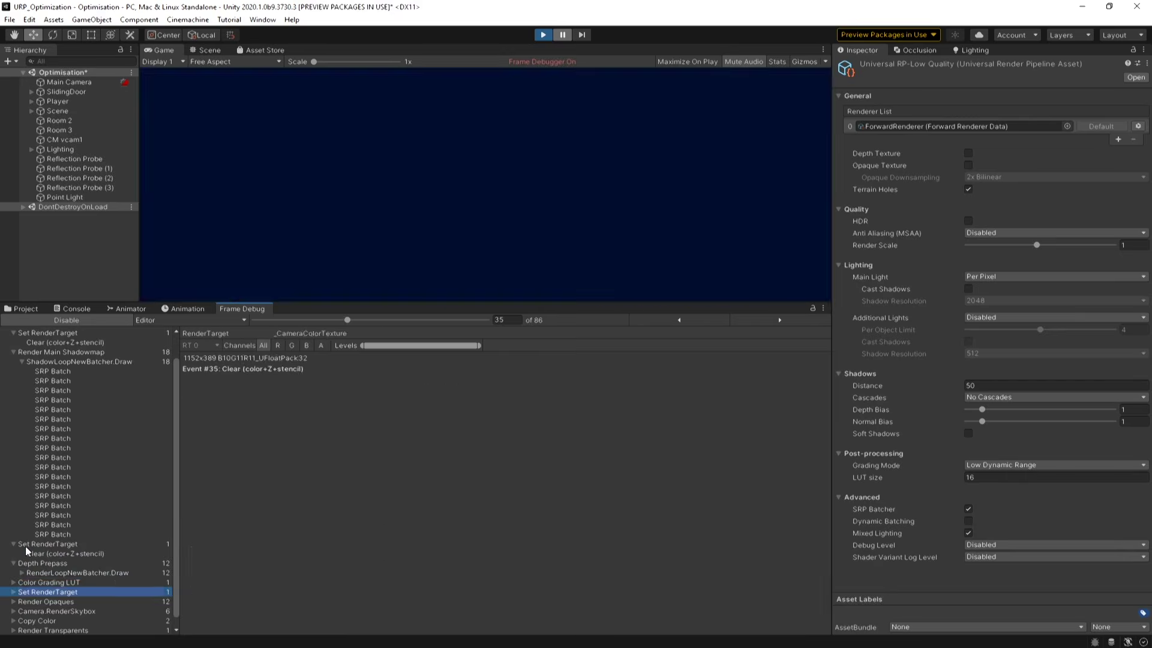
Expand the Color Grading LUT, second Set RenderTarget and Render Opaques groups and step through their draw events.
key("Right")
key("Down")
key("Down")
key("Right")
key("Down")
key("Down")
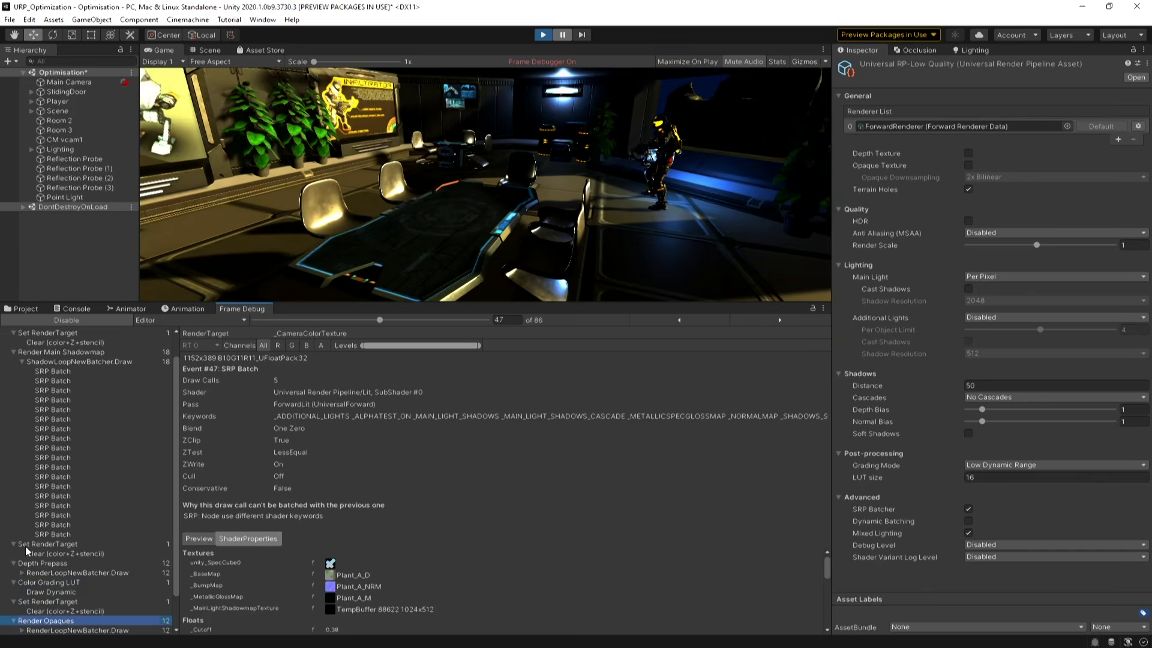
key("Right")
key("Down")
key("Down")
key("Down")
key("Down")
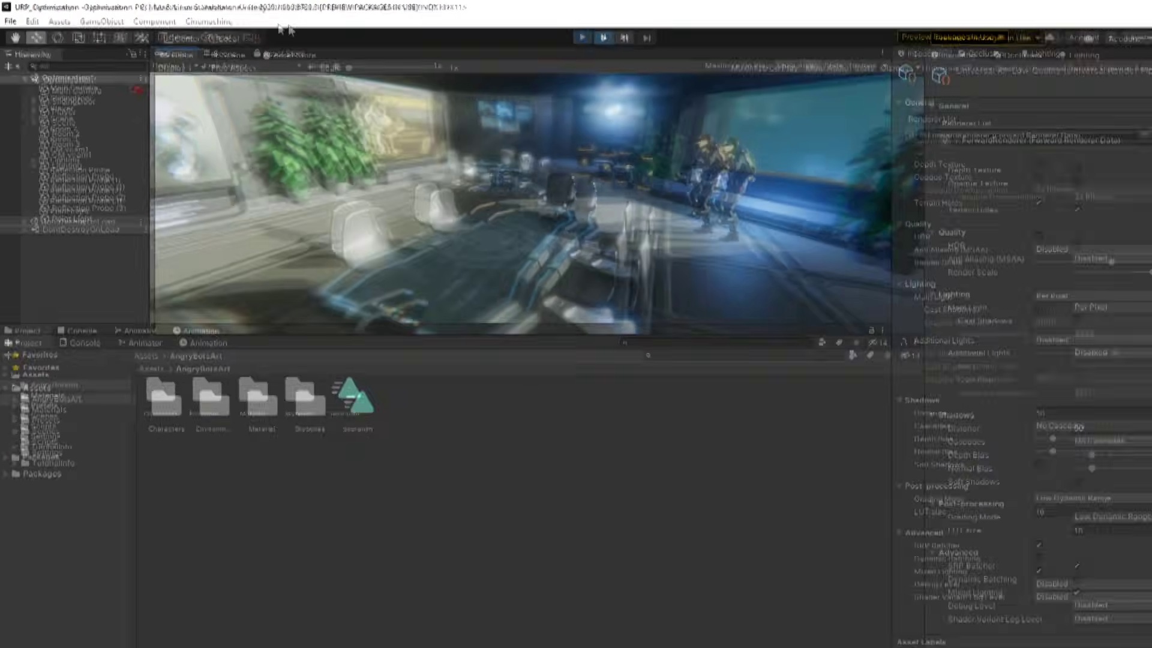
Open the Frame Debugger during Play mode and enable it to capture the frame.
left_click(291, 22)
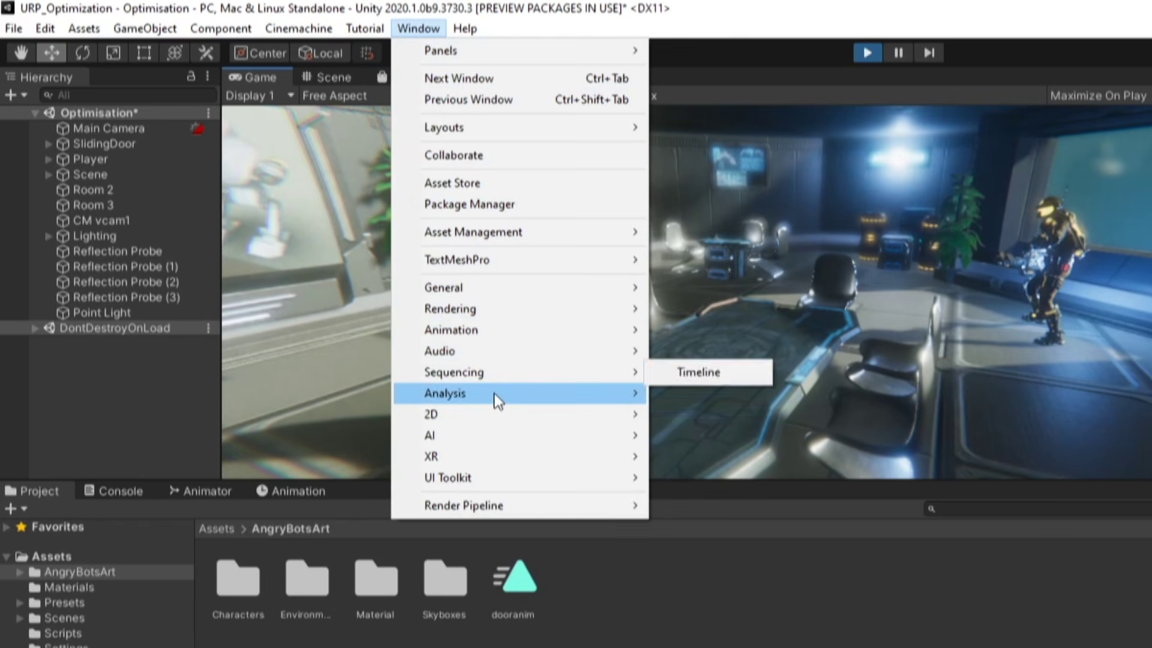
mouse_move(495, 393)
left_click(699, 432)
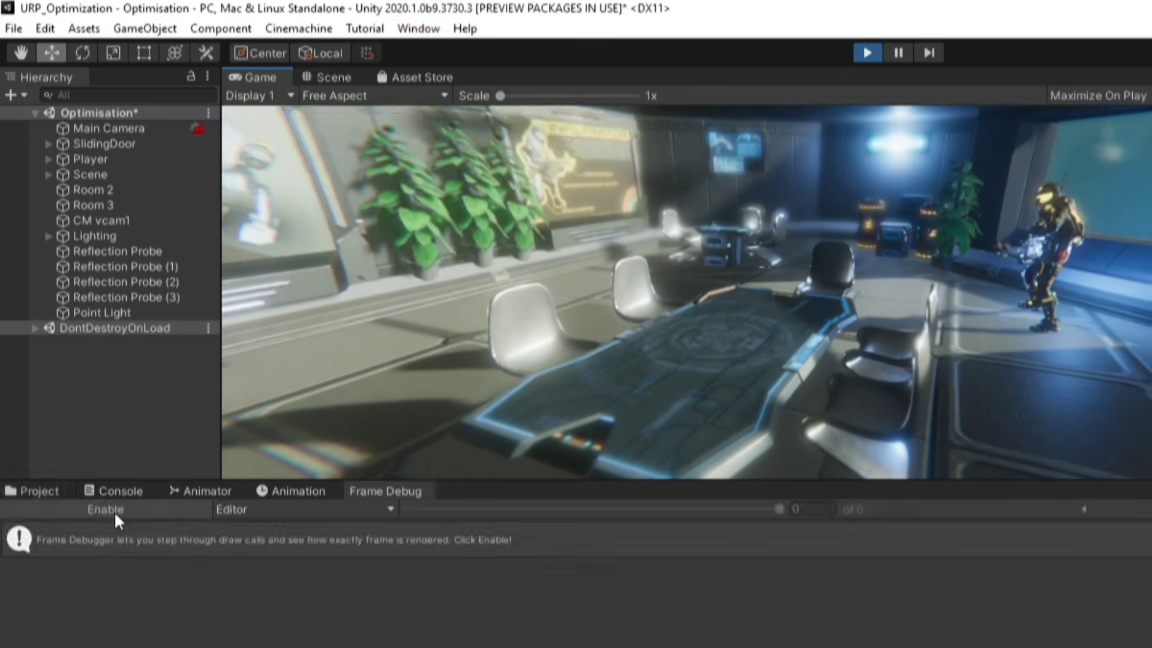
left_click(111, 510)
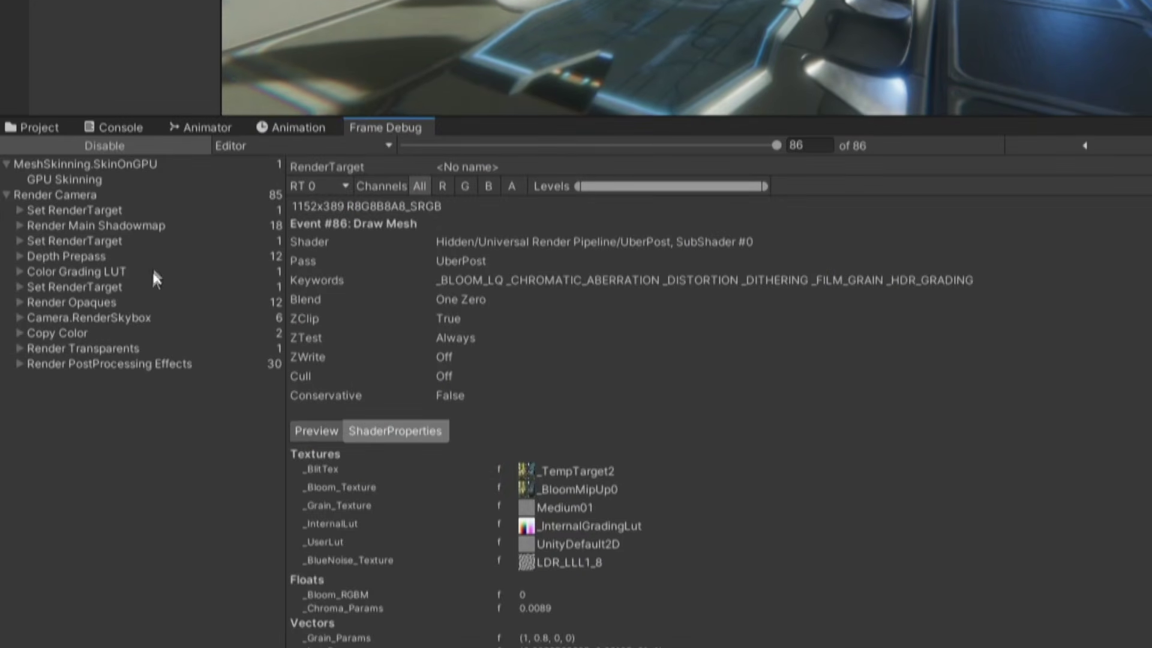
Inspect the first Set RenderTarget group's Clear event and step the frame forward to event 6 in the main shadowmap pass.
left_click(124, 242)
left_click(120, 212)
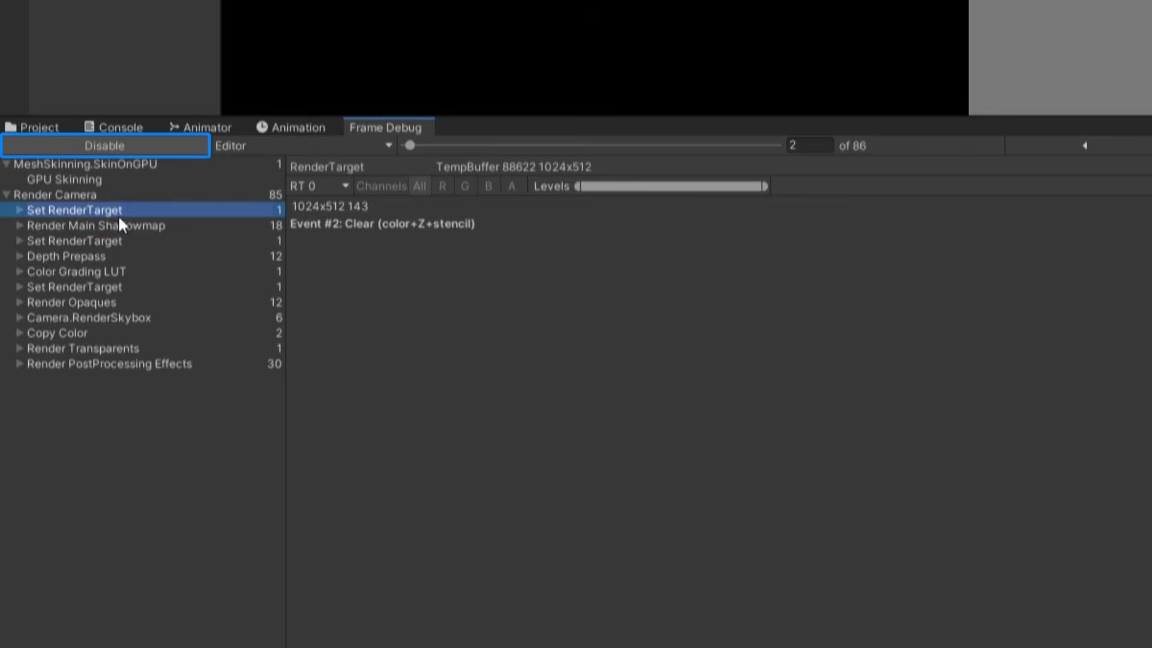
left_click(19, 209)
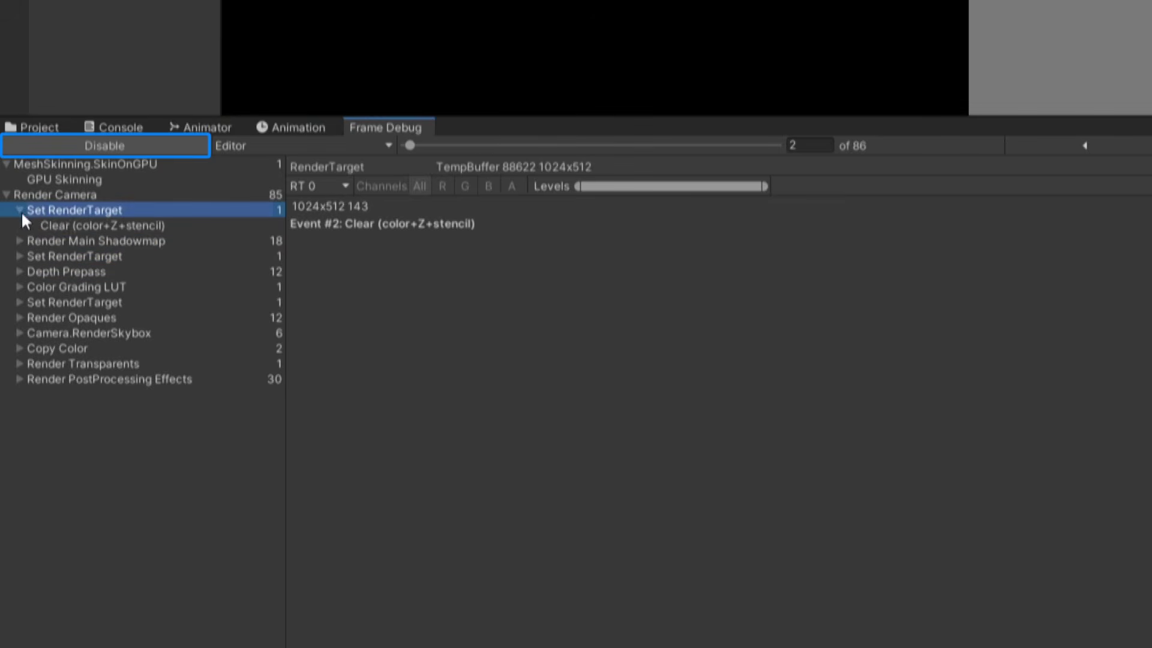
left_click(61, 223)
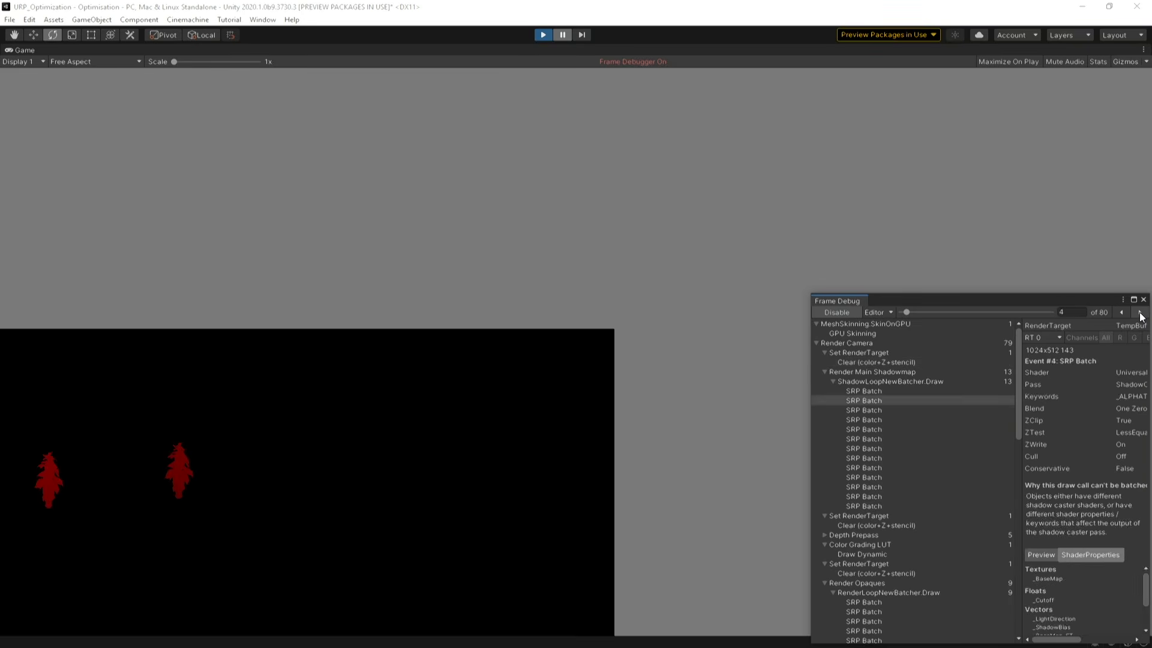
left_click(1140, 313)
left_click(1140, 313)
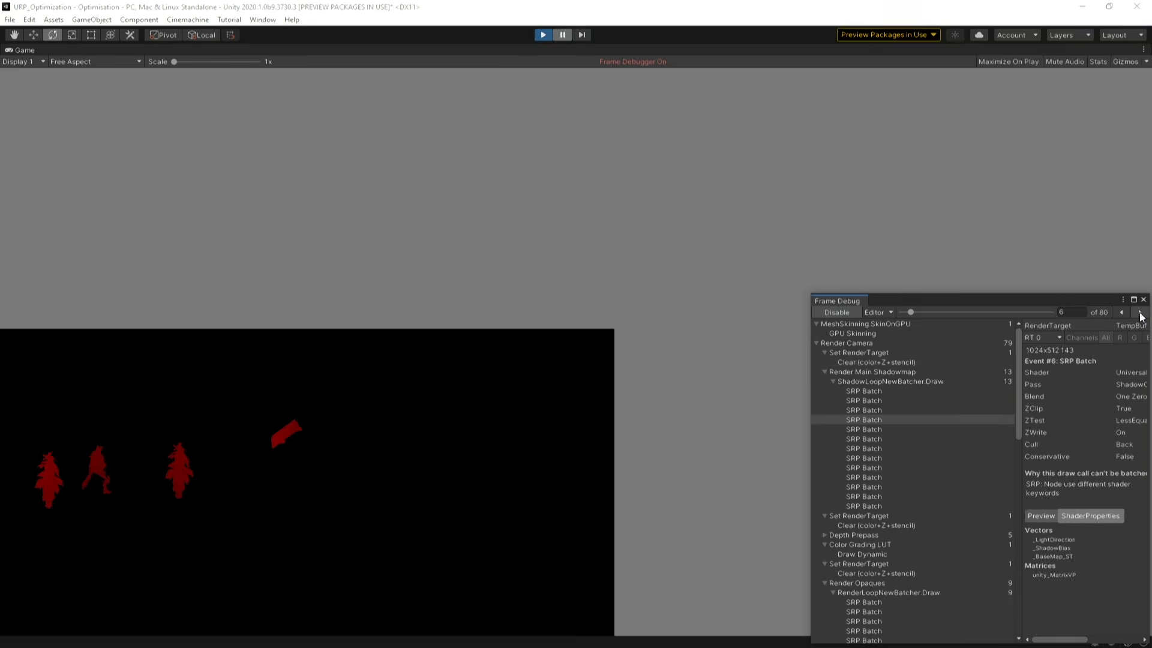
Step the captured frame forward through the remaining Render Main Shadowmap batches to event 15.
left_click(1140, 313)
left_click(1140, 313)
left_click(1140, 313)
left_click(1140, 313)
left_click(1140, 313)
left_click(1140, 314)
left_click(1140, 314)
left_click(1140, 313)
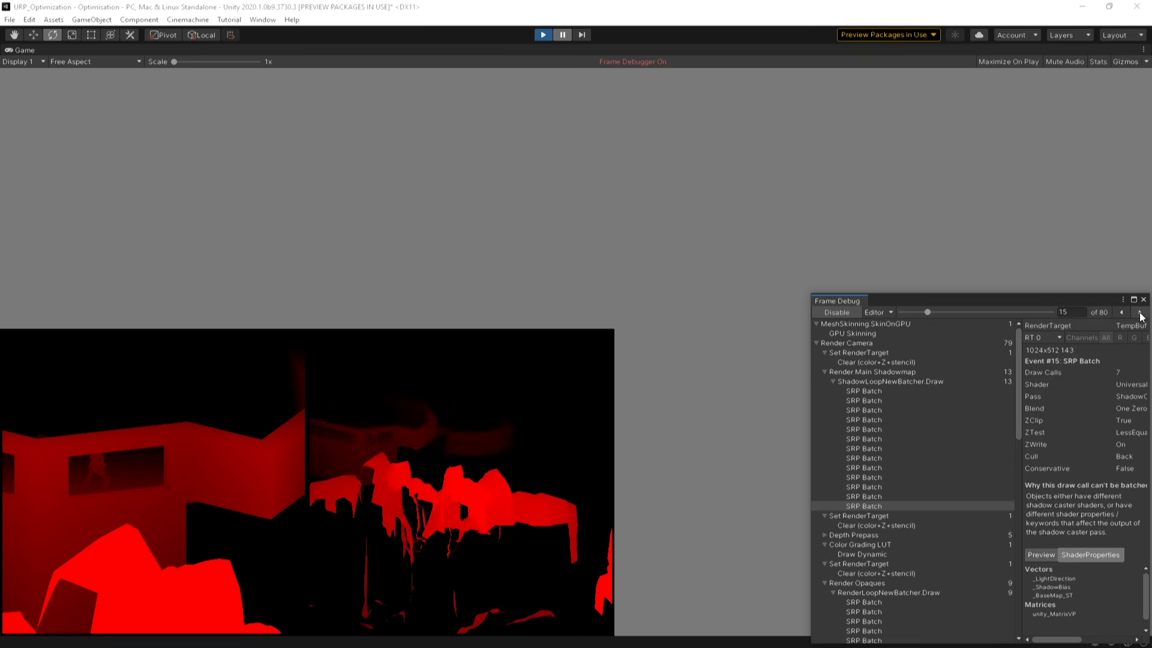
Step the frame through the Depth Prepass and Color Grading LUT events to the Clear event 22.
left_click(1140, 314)
left_click(1140, 313)
left_click(1140, 313)
left_click(1140, 313)
left_click(1140, 314)
left_click(1140, 313)
left_click(1140, 313)
left_click(1140, 314)
left_click(1140, 313)
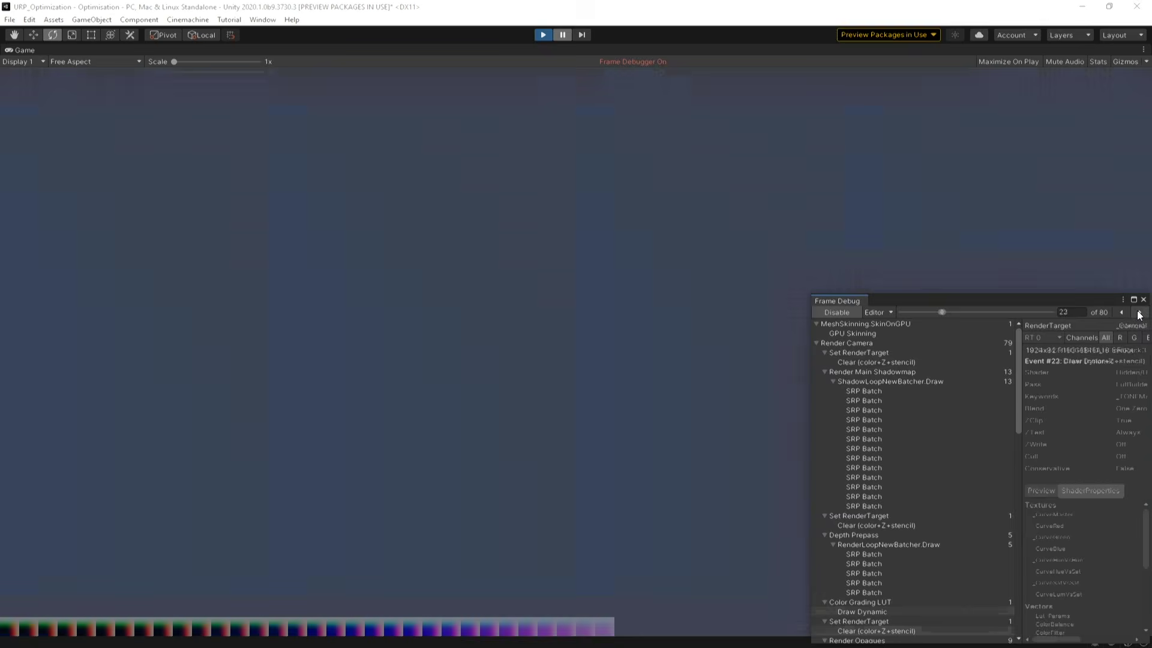
Step the frame forward through the Render Opaques SRP batches and on past event 29.
left_click(1140, 313)
left_click(1140, 313)
left_click(1140, 313)
left_click(1140, 314)
left_click(1140, 313)
left_click(1140, 313)
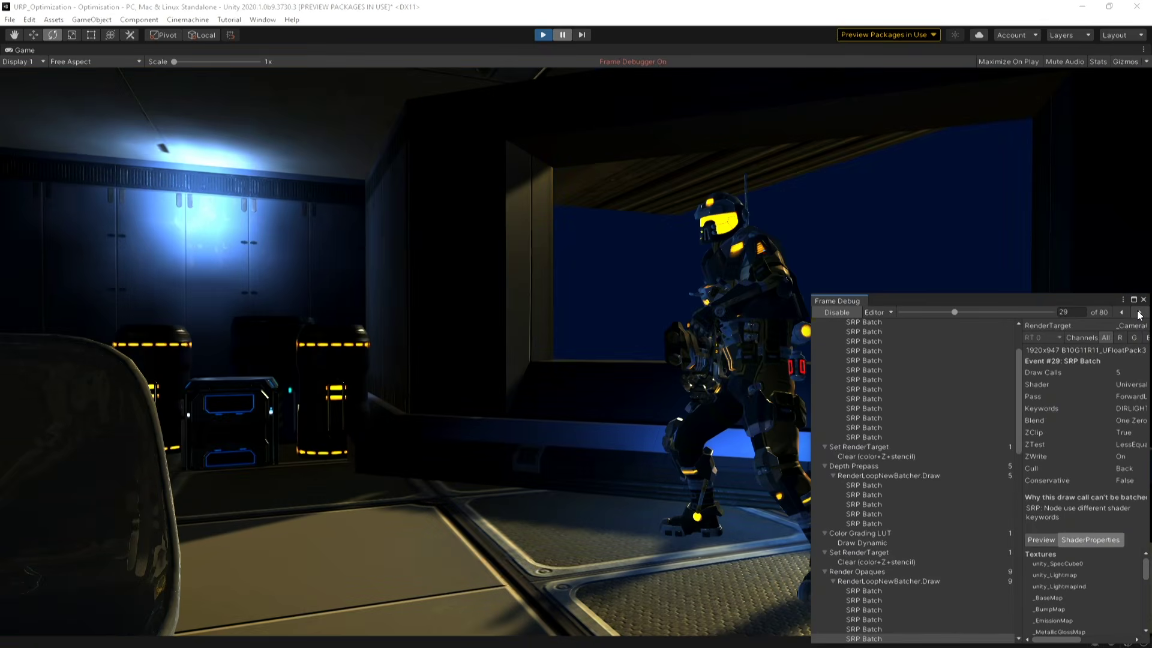
left_click(1140, 313)
left_click(1140, 313)
left_click(1140, 313)
left_click(1140, 313)
left_click(1140, 313)
left_click(1140, 314)
left_click(1140, 314)
left_click(1140, 313)
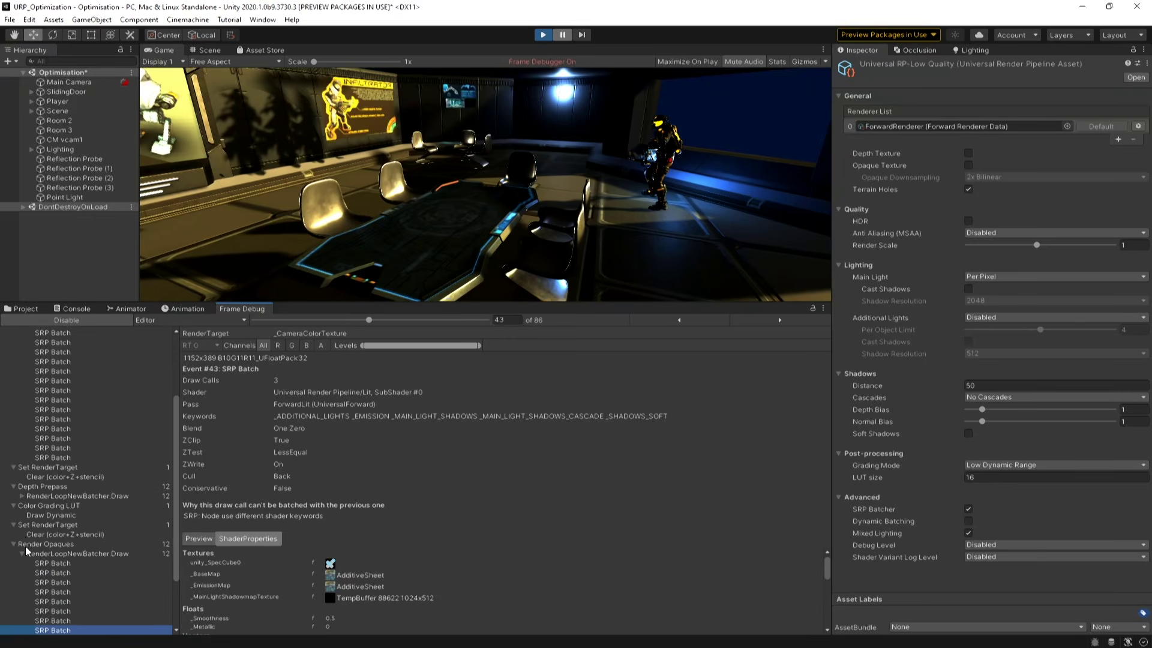
Step through the Render Opaques SRP batches of the 86-event frame to event 46.
key("Down")
key("Down")
key("Down")
key("Down")
key("Down")
key("Down")
key("Down")
key("Down")
key("Down")
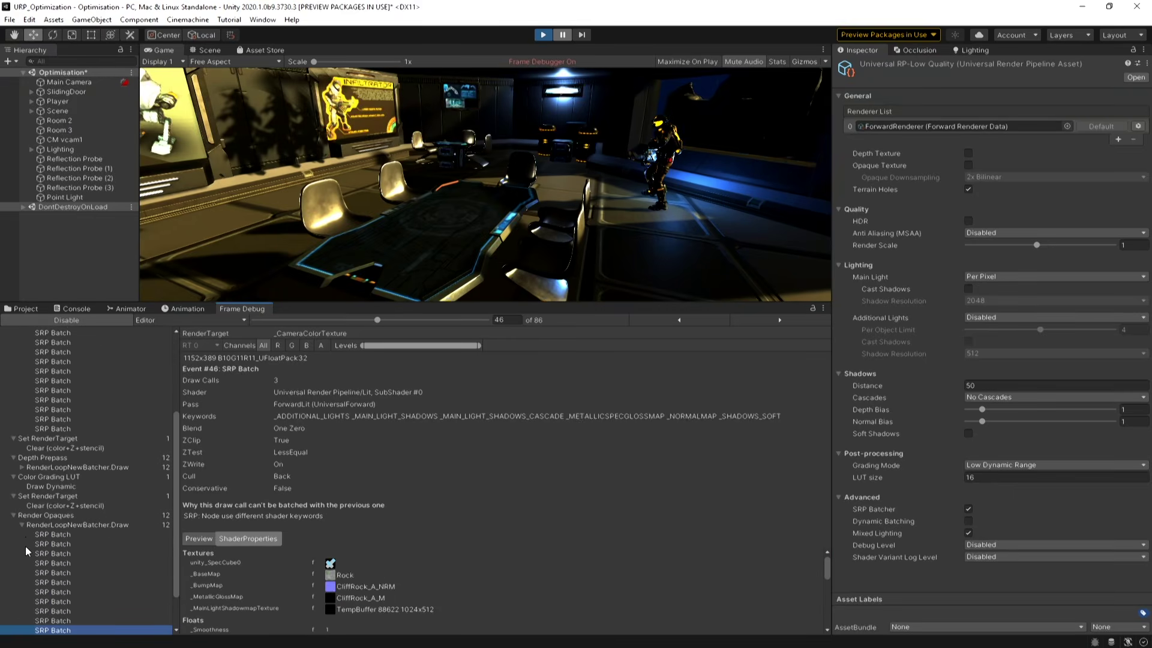
Continue stepping through the captured frame's draw events beyond event 46.
key("Down")
key("Down")
key("Down")
key("Down")
key("Down")
key("Down")
key("Down")
key("Down")
key("Down")
key("Down")
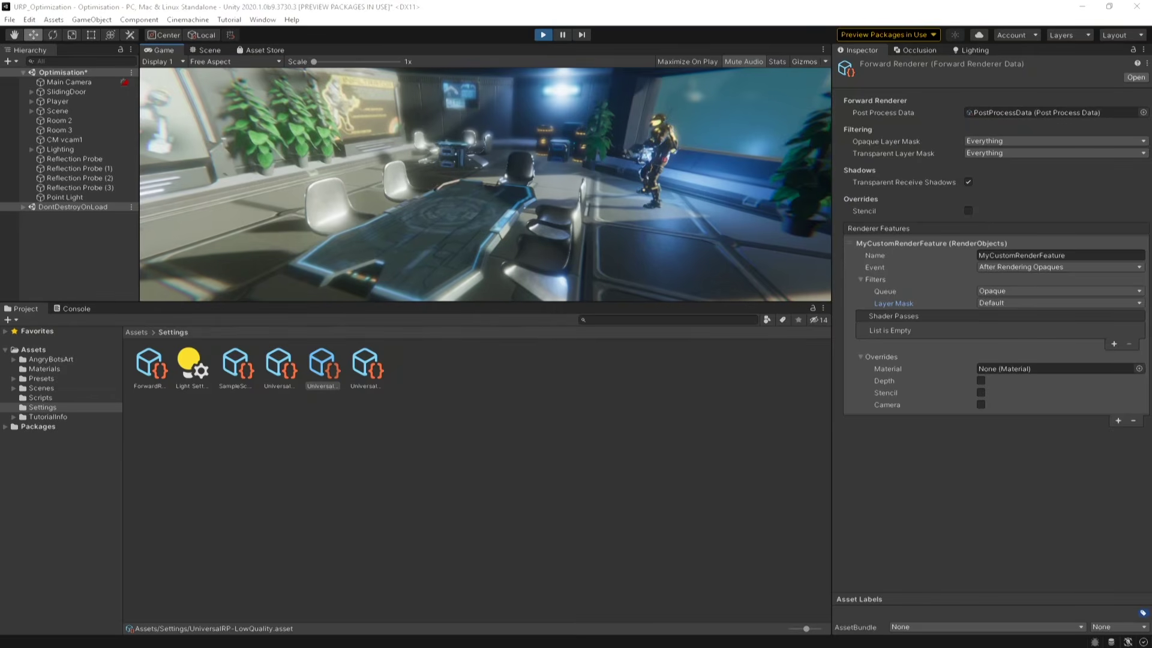
Open the Profiler while the scene is running in Play mode.
left_click(262, 19)
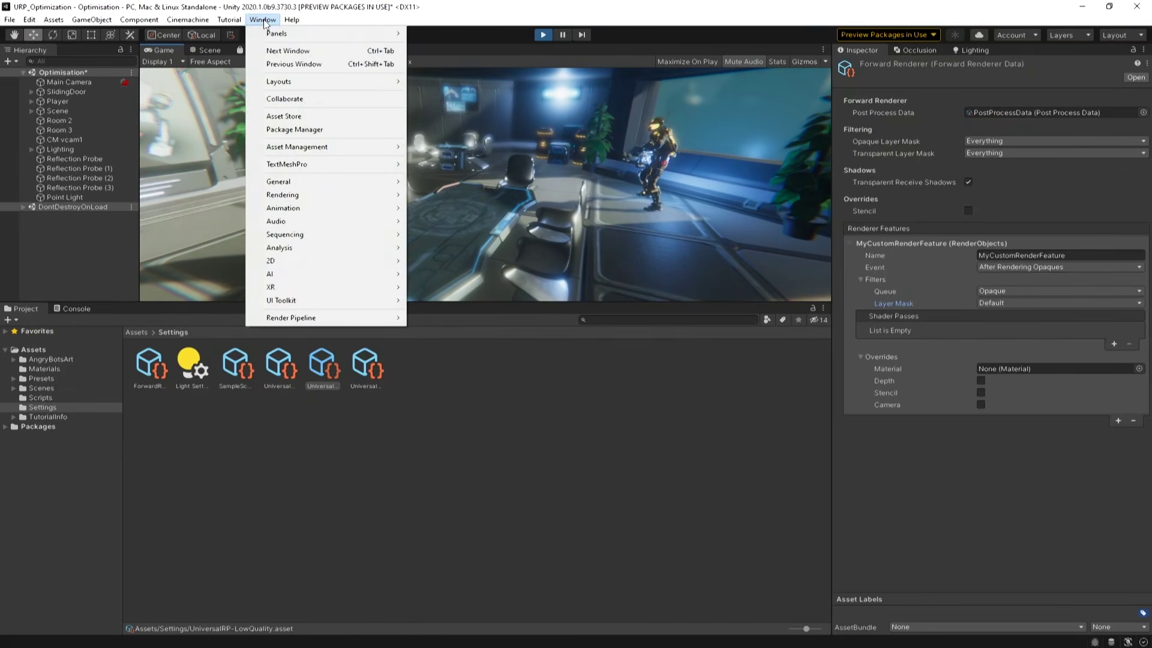
mouse_move(347, 246)
left_click(431, 248)
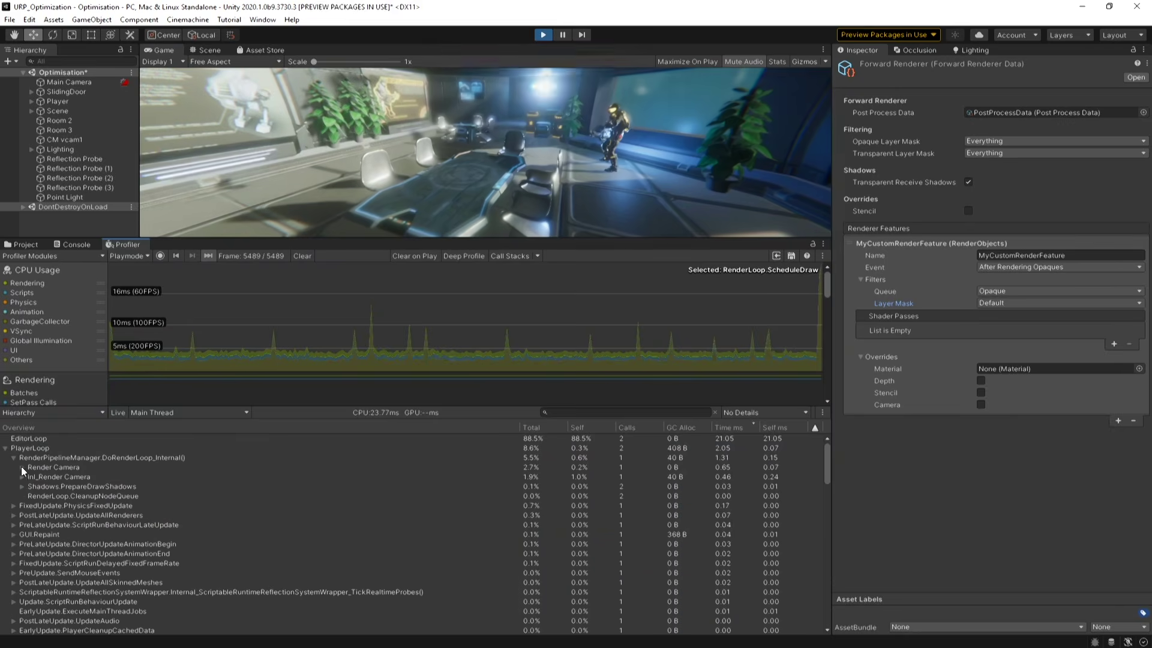
Collapse the RenderPipelineManager.DoRenderLoop_Internal() entry and examine the remaining PlayerLoop calls in the CPU Usage hierarchy.
left_click(15, 458)
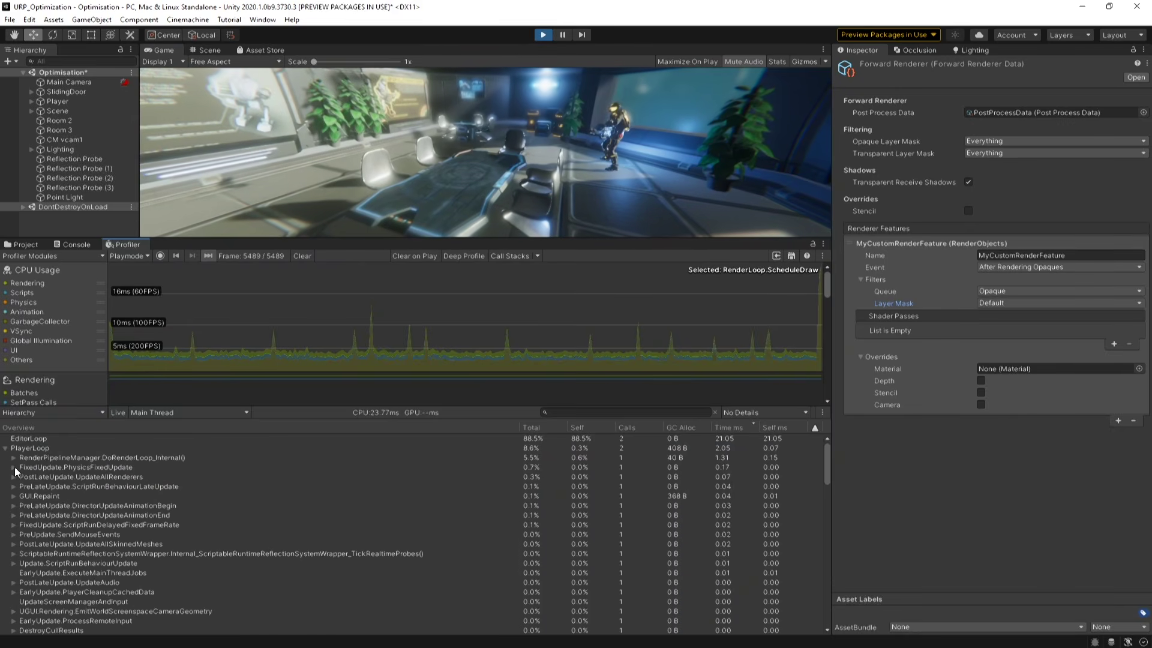
scroll(33, 469, "down", 4)
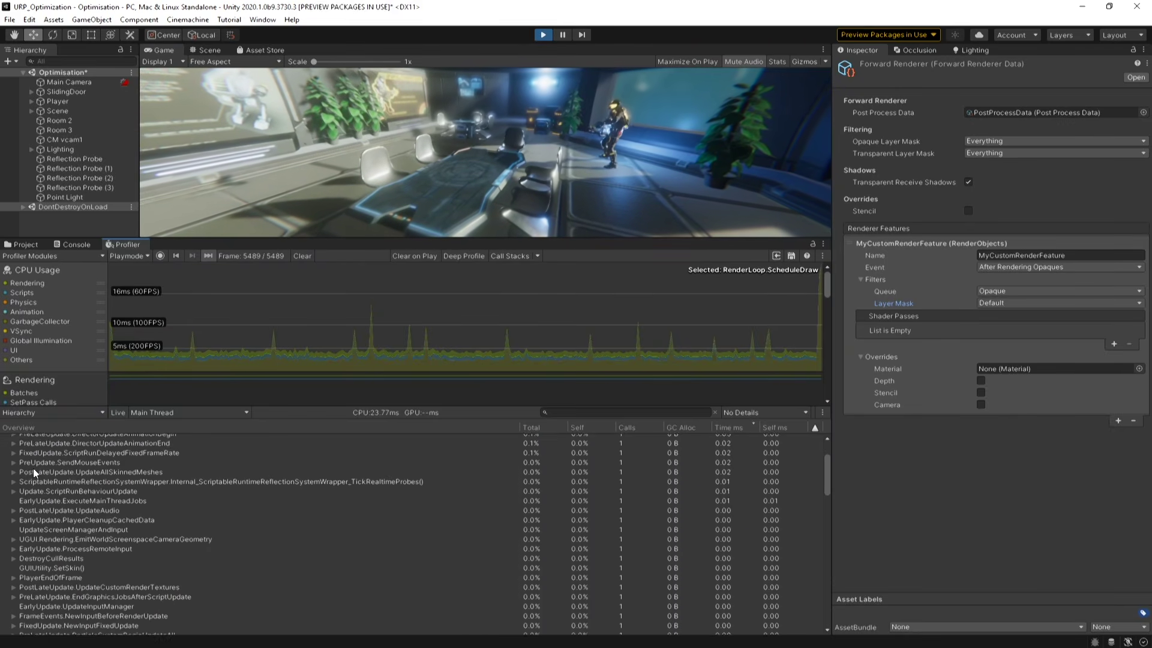
scroll(140, 508, "down", 3)
scroll(141, 508, "down", 3)
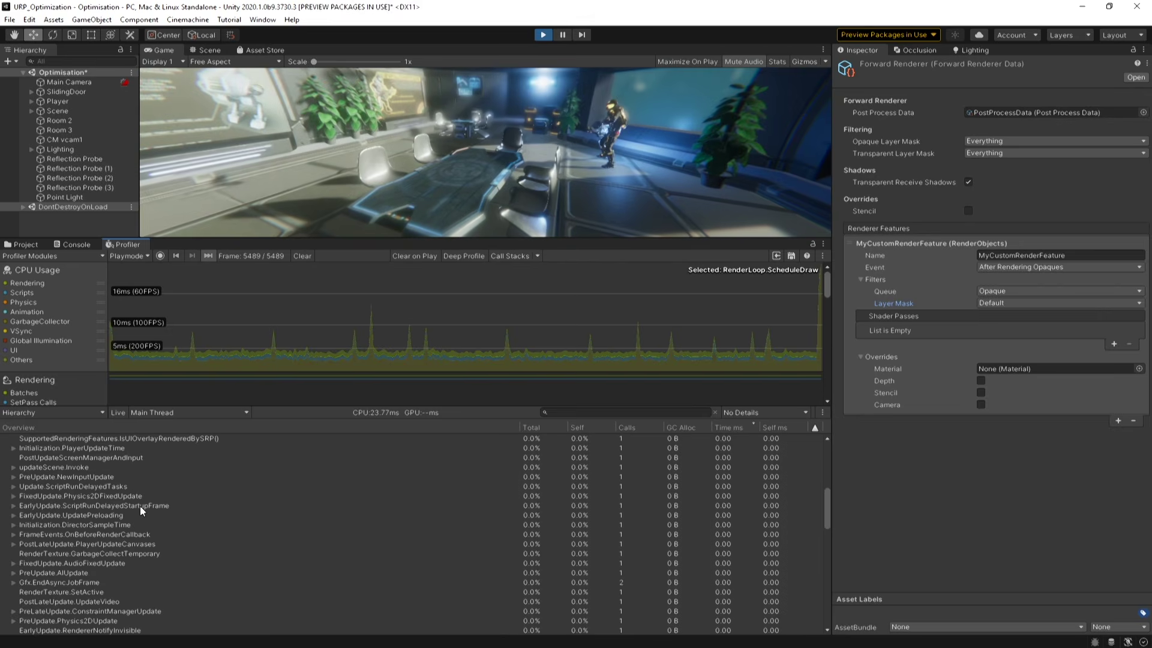
scroll(139, 506, "down", 8)
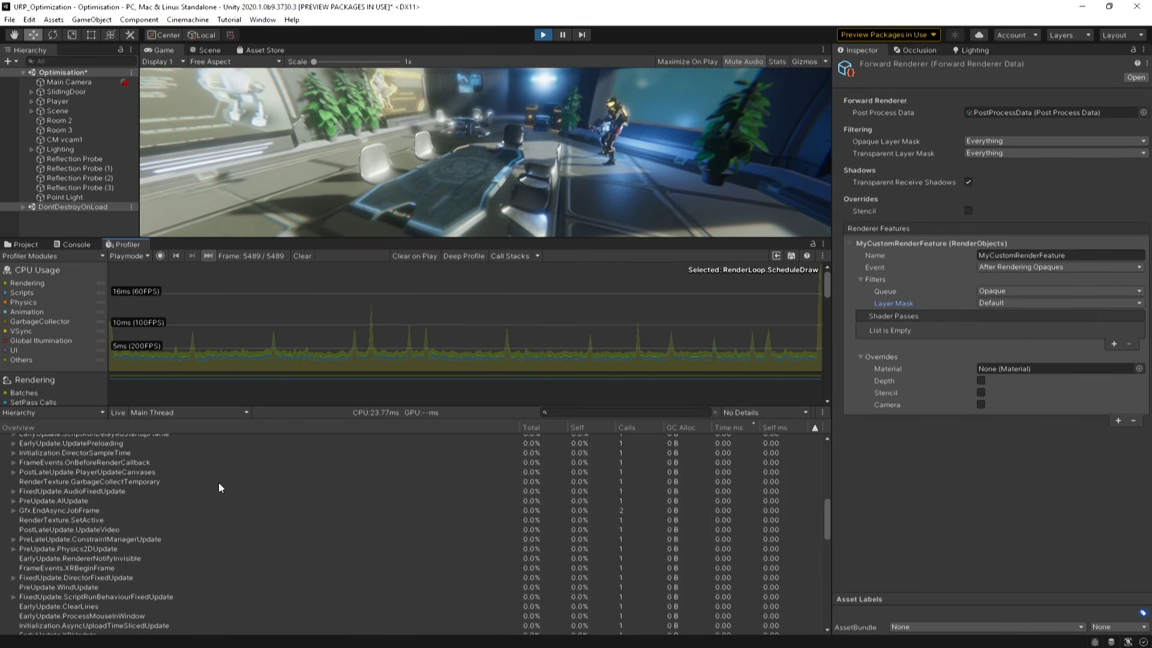
scroll(219, 482, "down", 6)
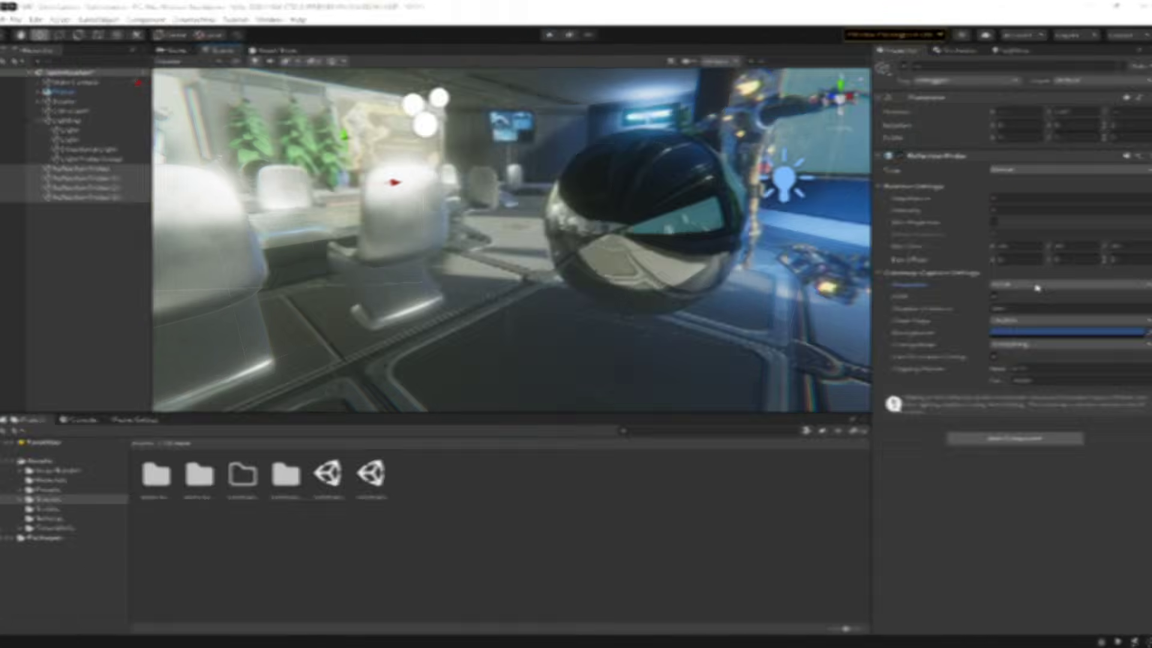
Choose a cubemap resolution for the selected reflection probes and toggle Post Processing on the Main Camera.
left_click(1027, 348)
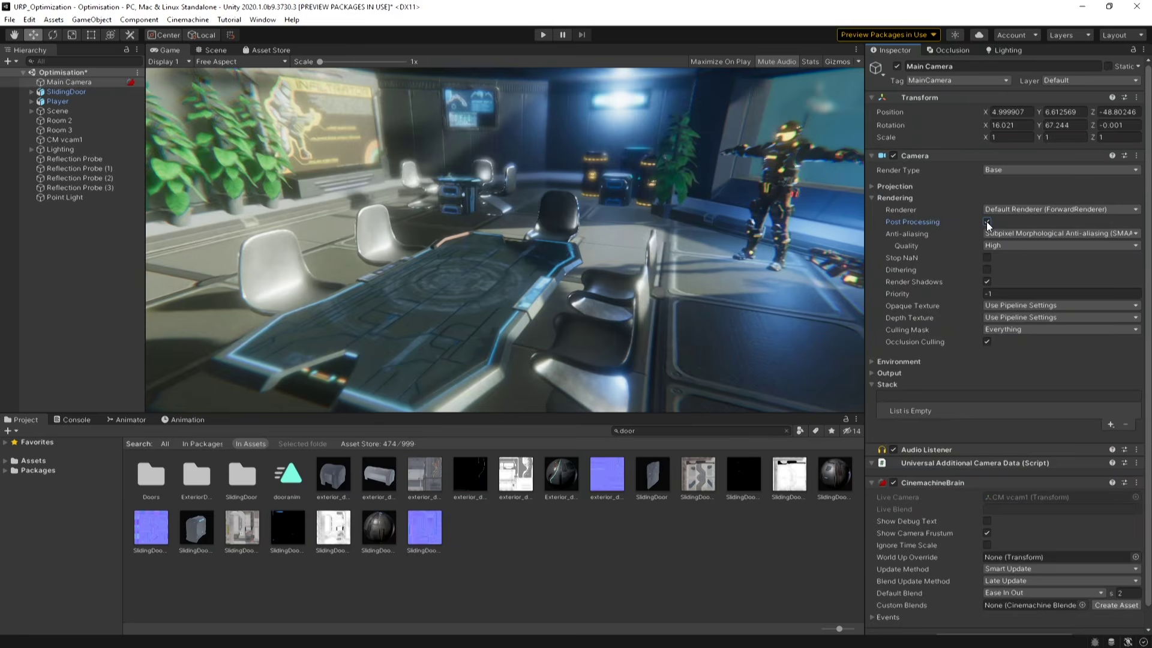
left_click(986, 221)
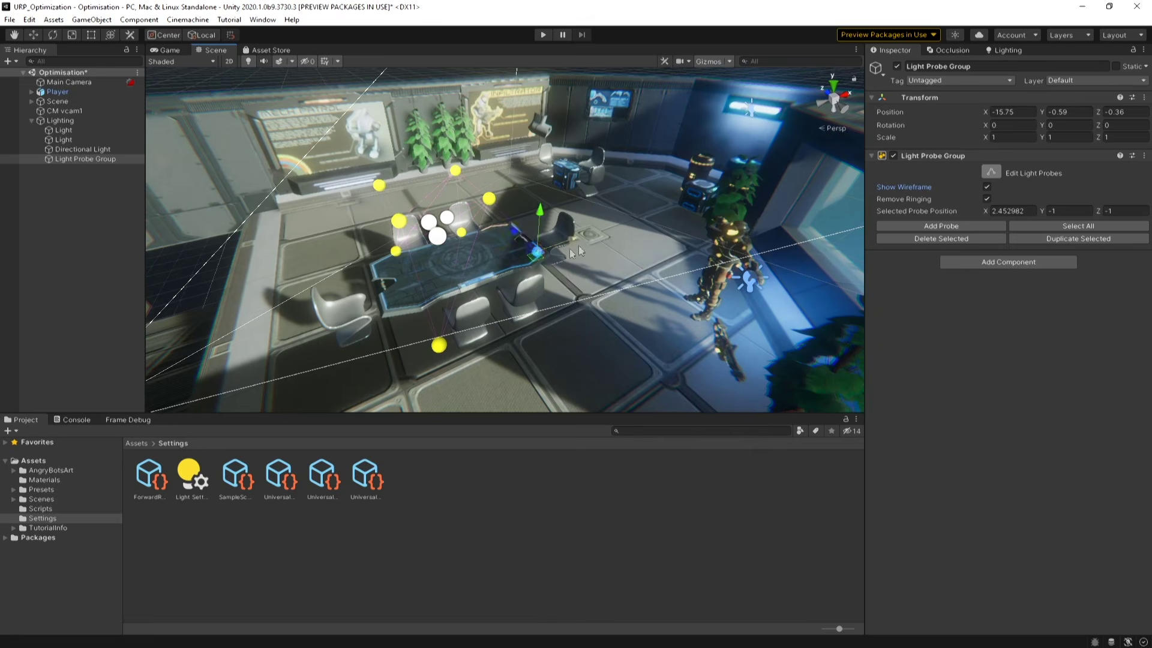
Move the selected light probe of the Light Probe Group beside the conference table.
left_click_drag(528, 243, 621, 295)
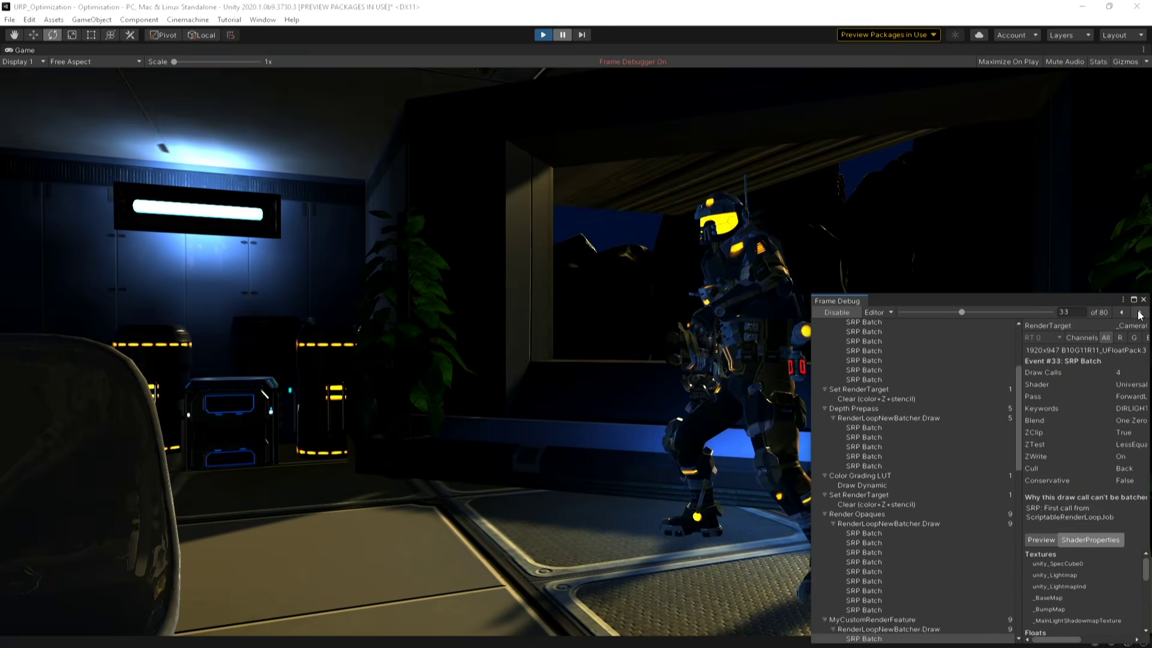